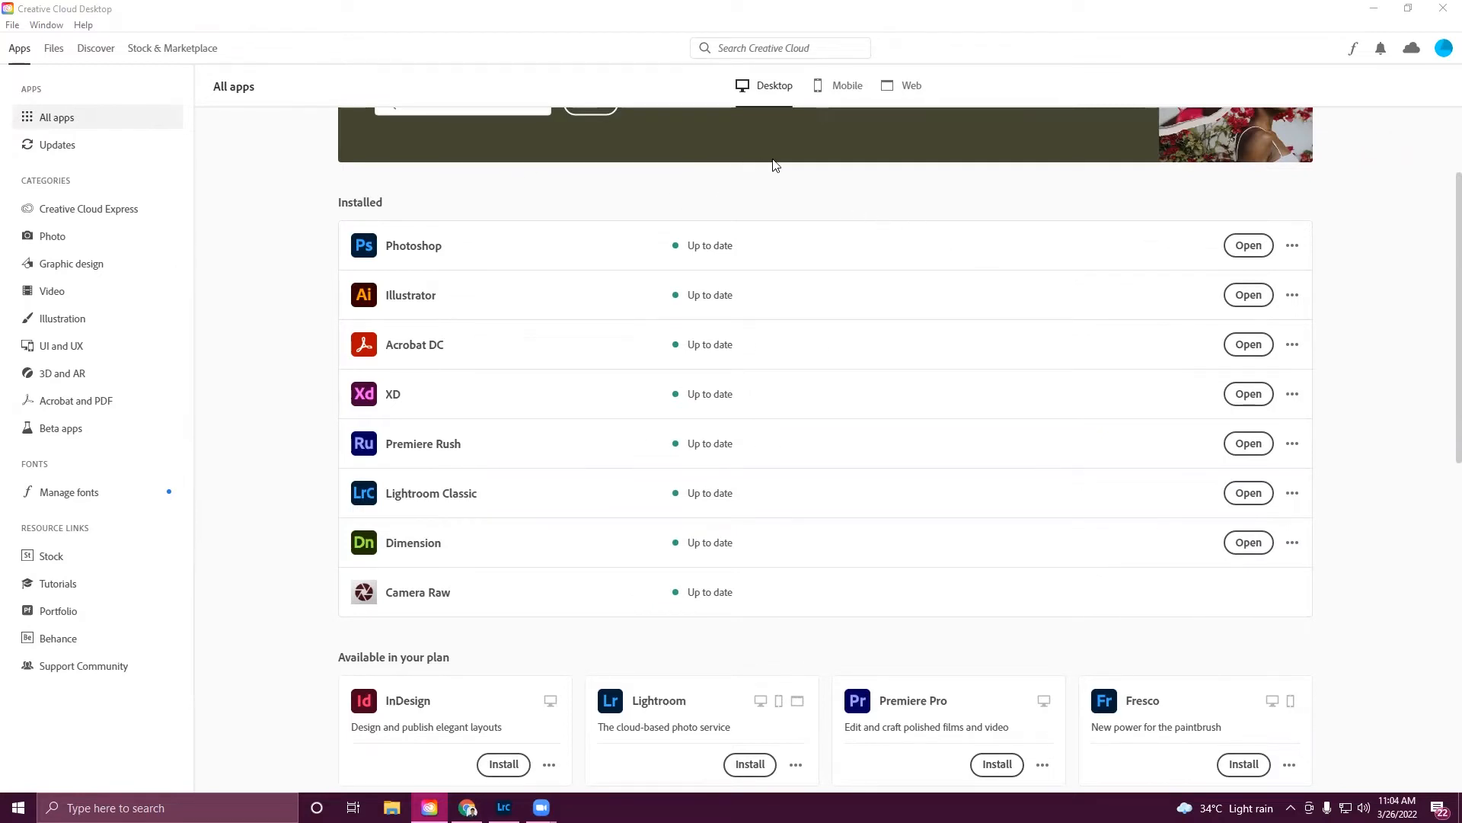
pyautogui.scroll(2, 869, 173)
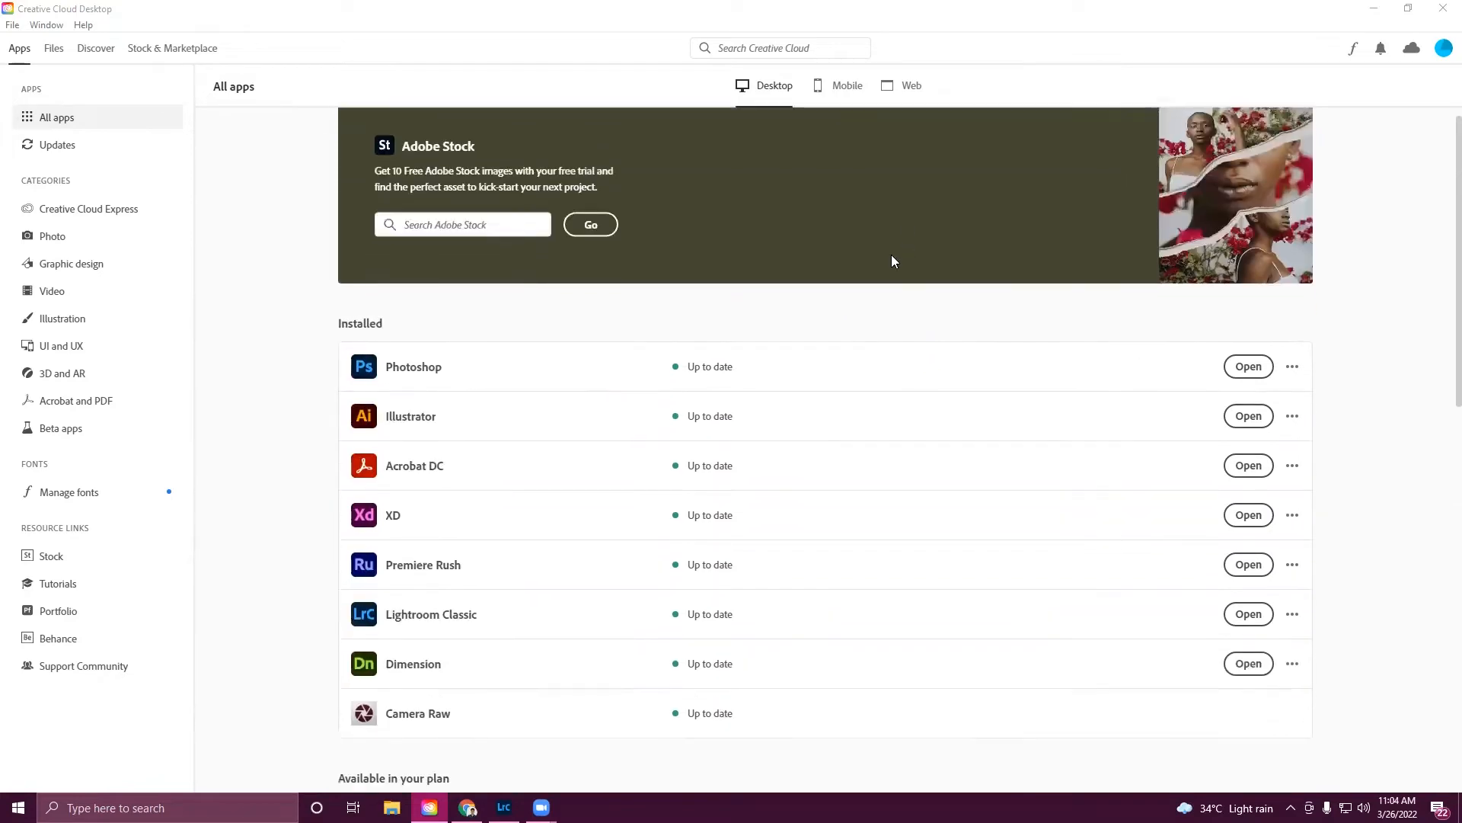
pyautogui.scroll(-2, 853, 275)
pyautogui.scroll(1, 686, 396)
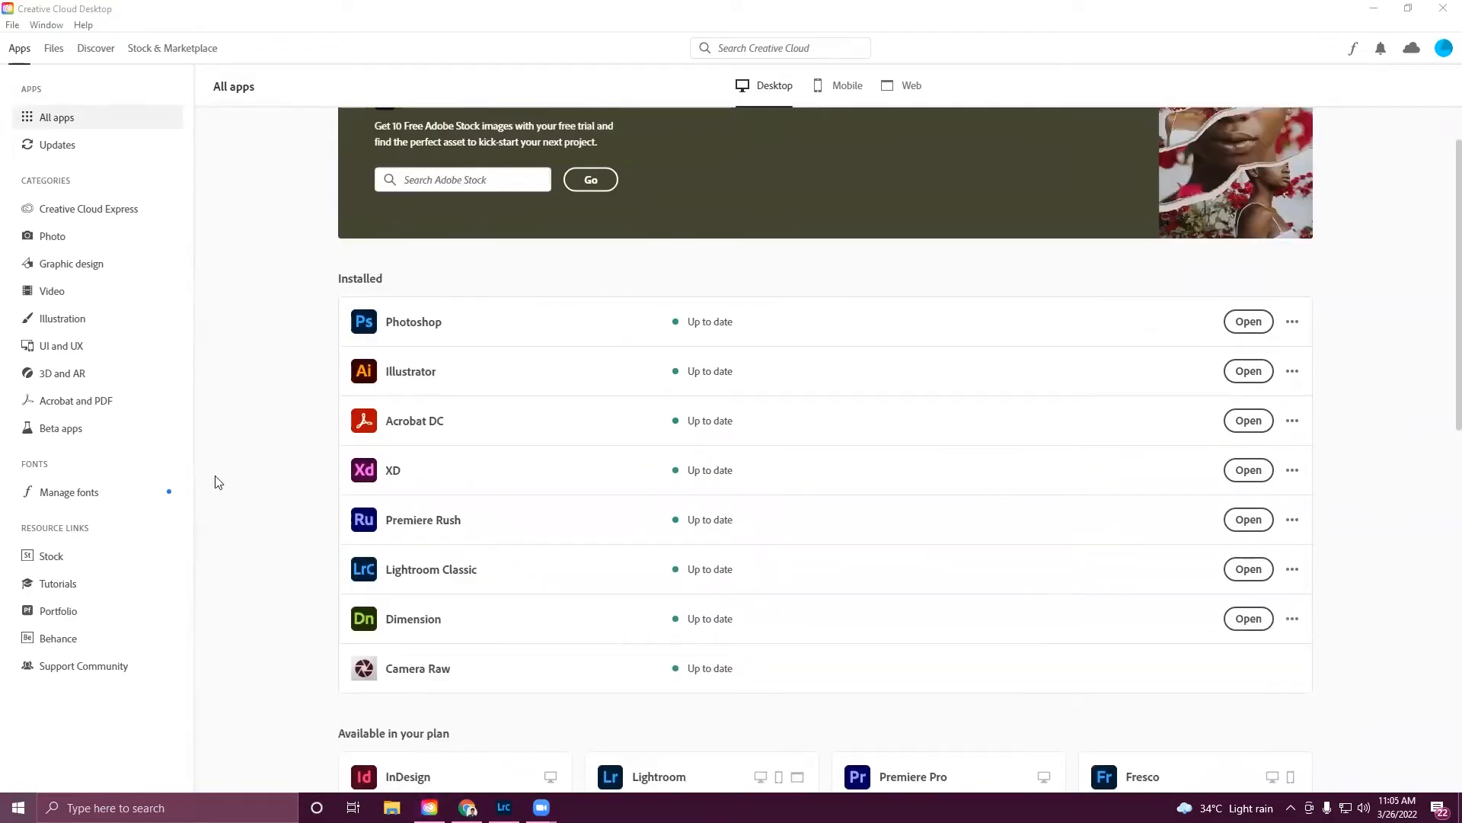
# - Launch Lightroom Classic from the Creative Cloud desktop app's installed apps list
pyautogui.press('super')
pyautogui.write('cr')
pyautogui.click(130, 405)
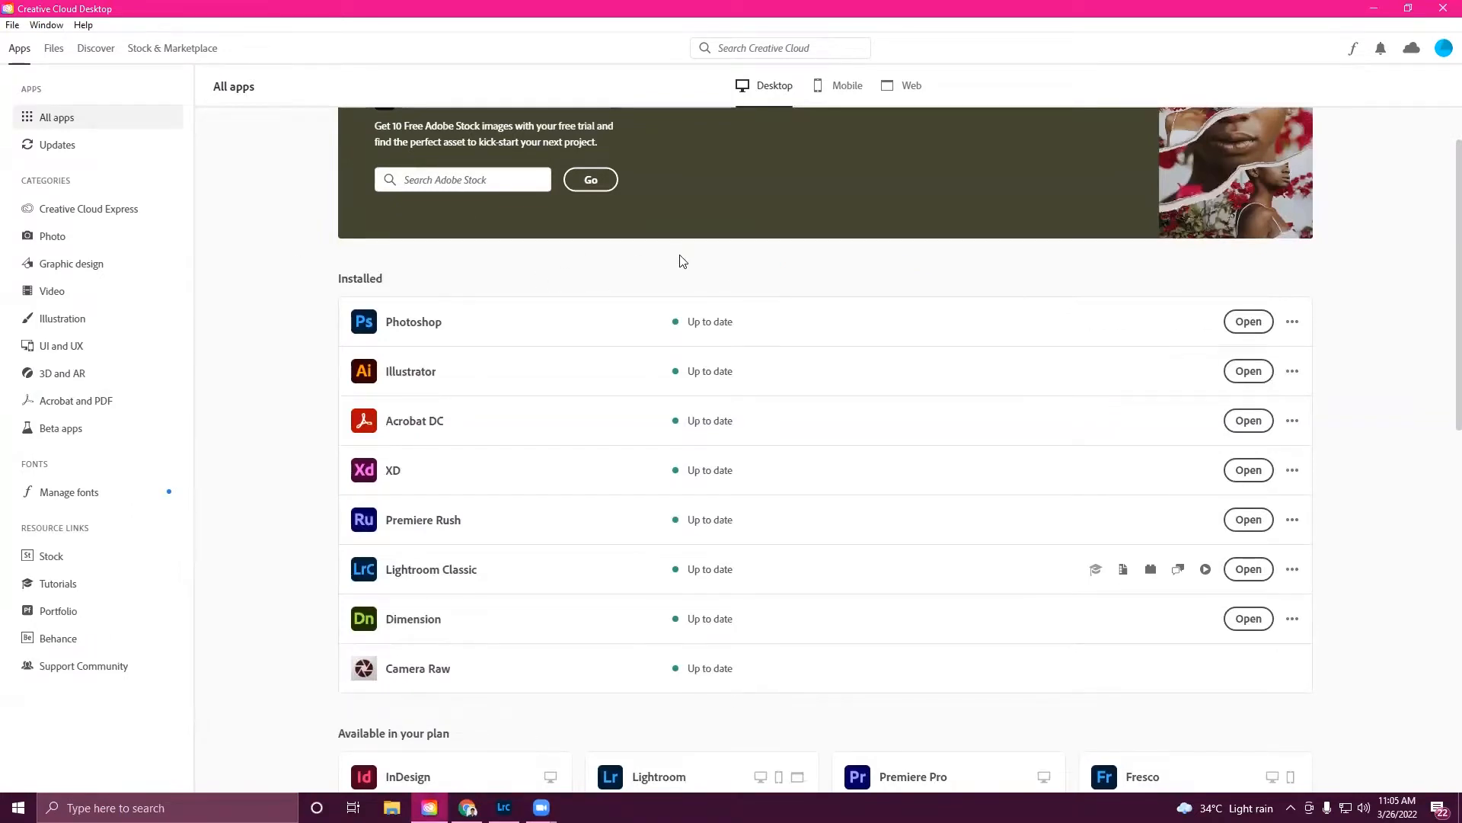
pyautogui.scroll(1, 761, 366)
pyautogui.scroll(-1, 652, 313)
pyautogui.click(1248, 569)
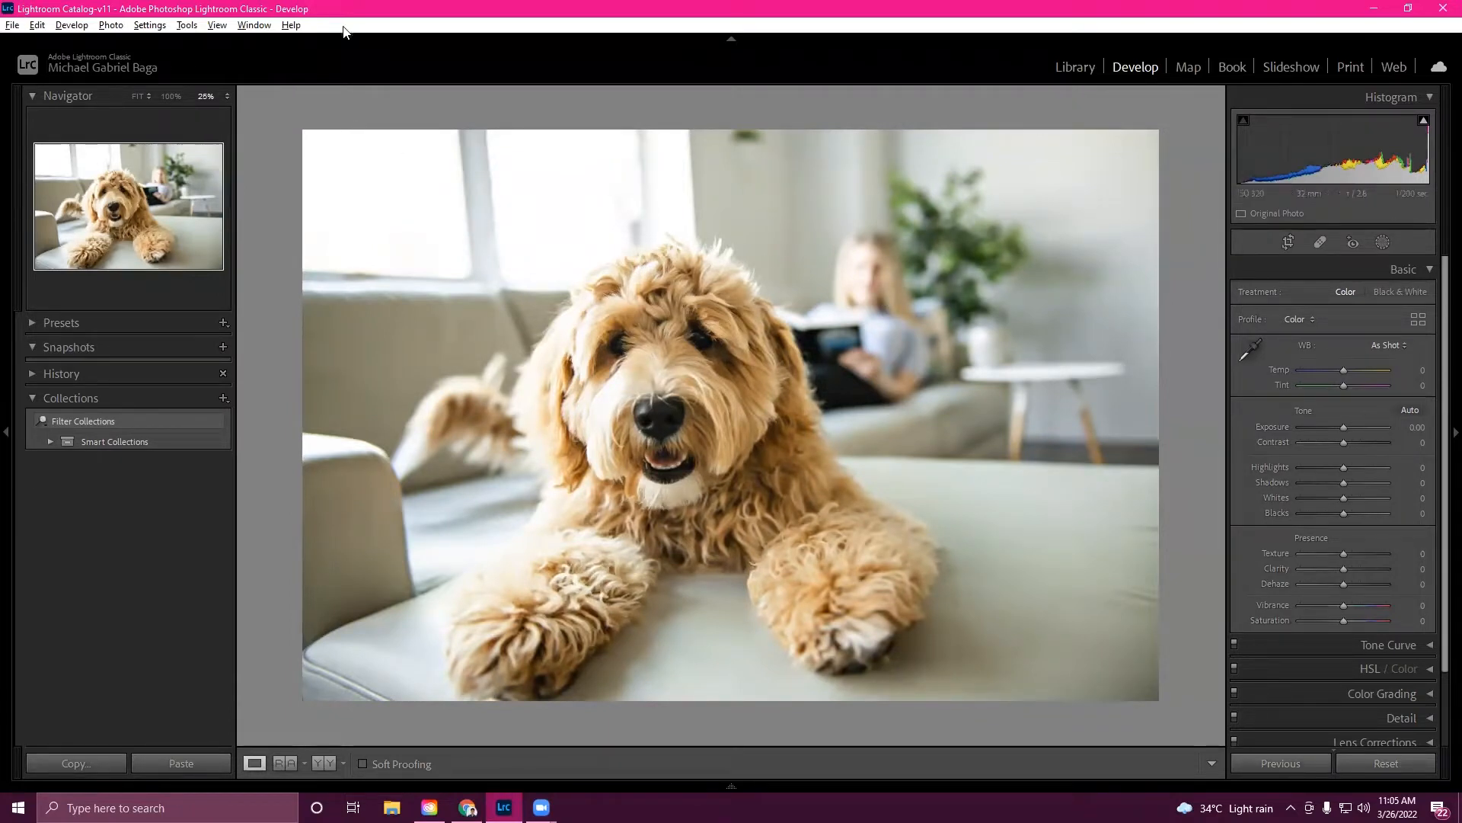
# - Import the dog photo into the catalog using Import Photos and Video
pyautogui.click(13, 27)
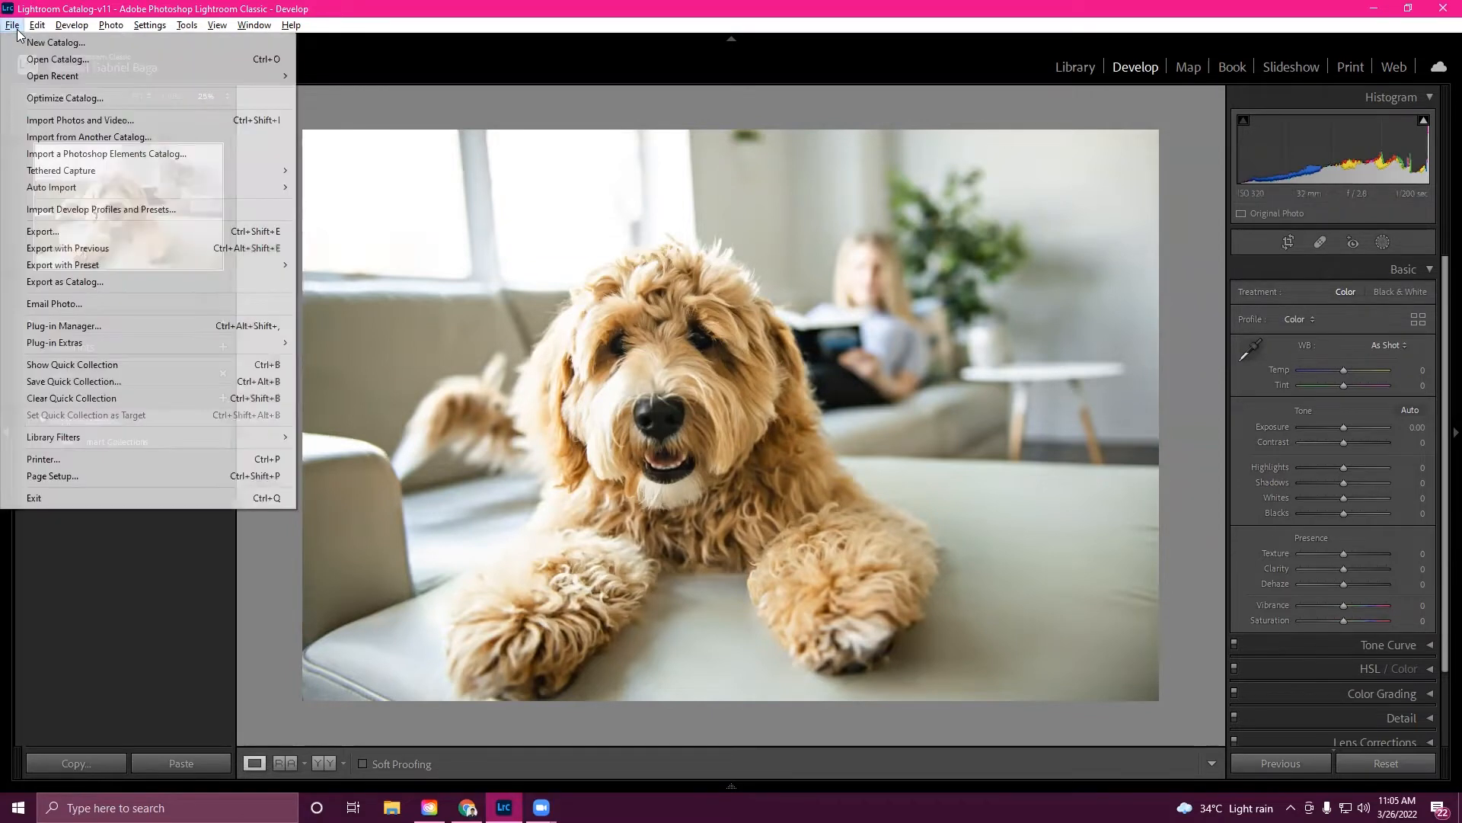
pyautogui.click(88, 120)
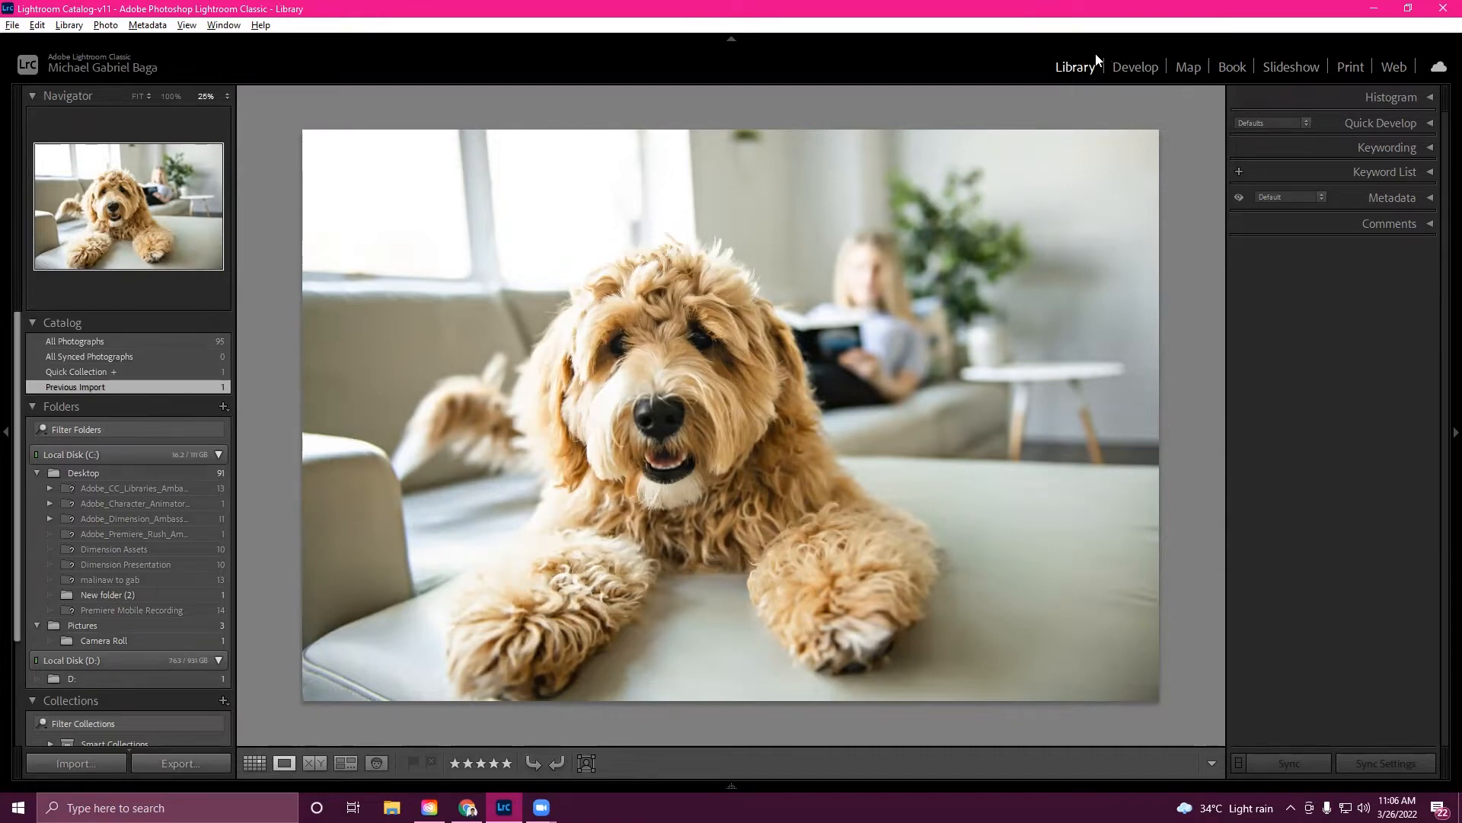
# - In the Develop module, set Temp to +21, Tint to +33, Exposure to -0.53 and Contrast to +33
pyautogui.press('d')
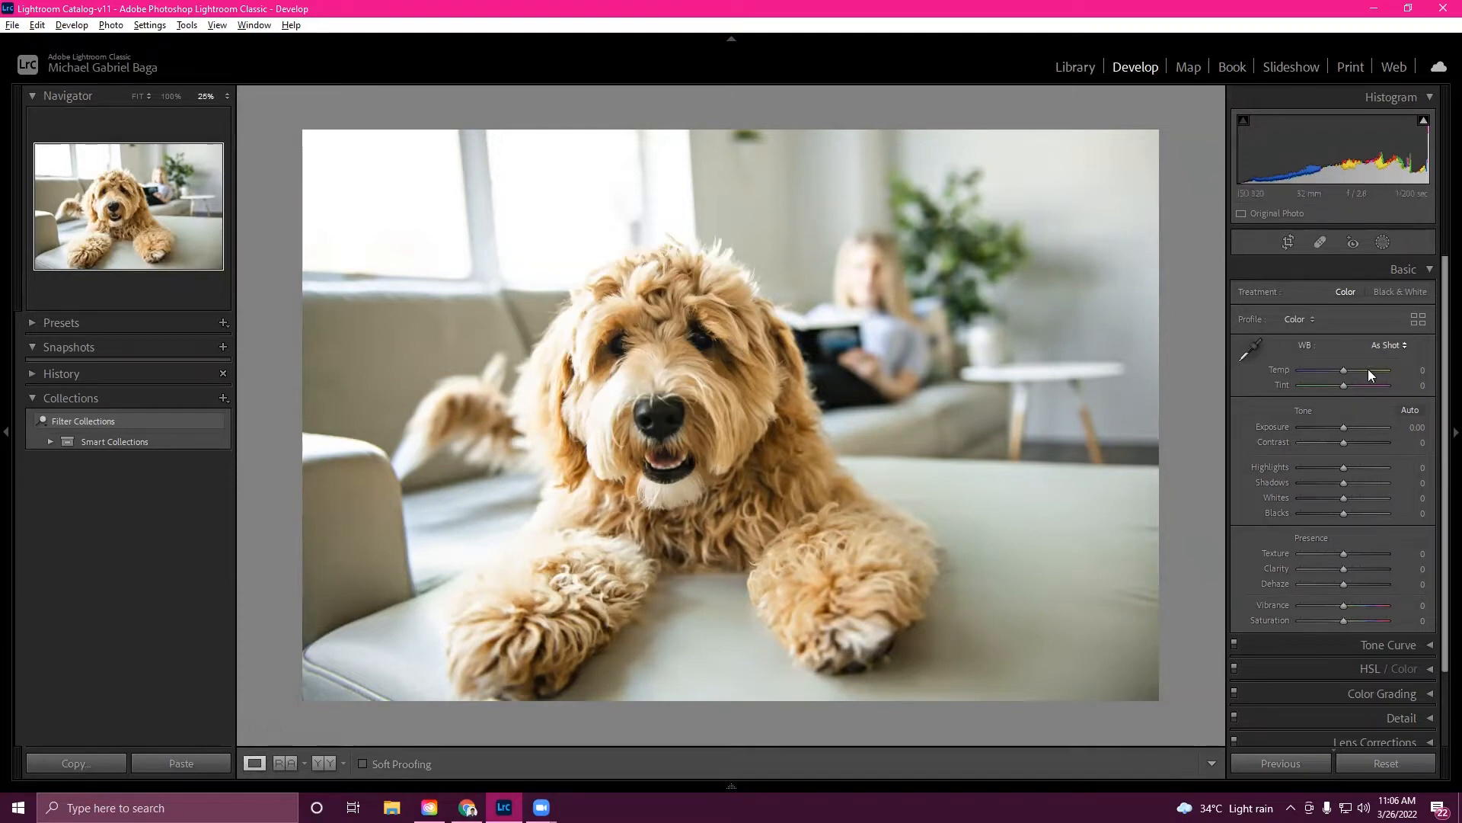
pyautogui.moveTo(1343, 369); pyautogui.dragTo(1352, 371)
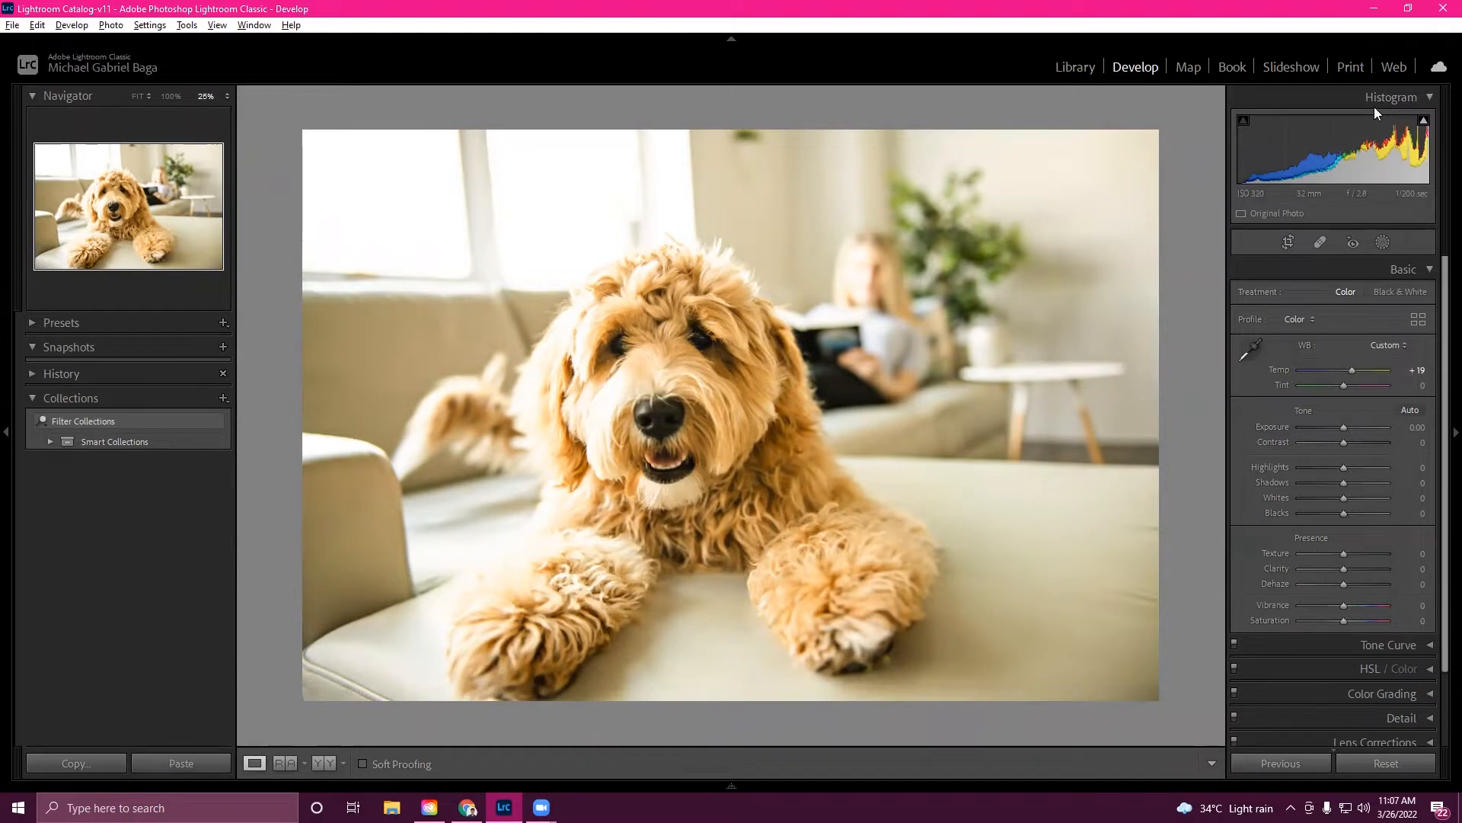
pyautogui.moveTo(1352, 369); pyautogui.dragTo(1358, 446)
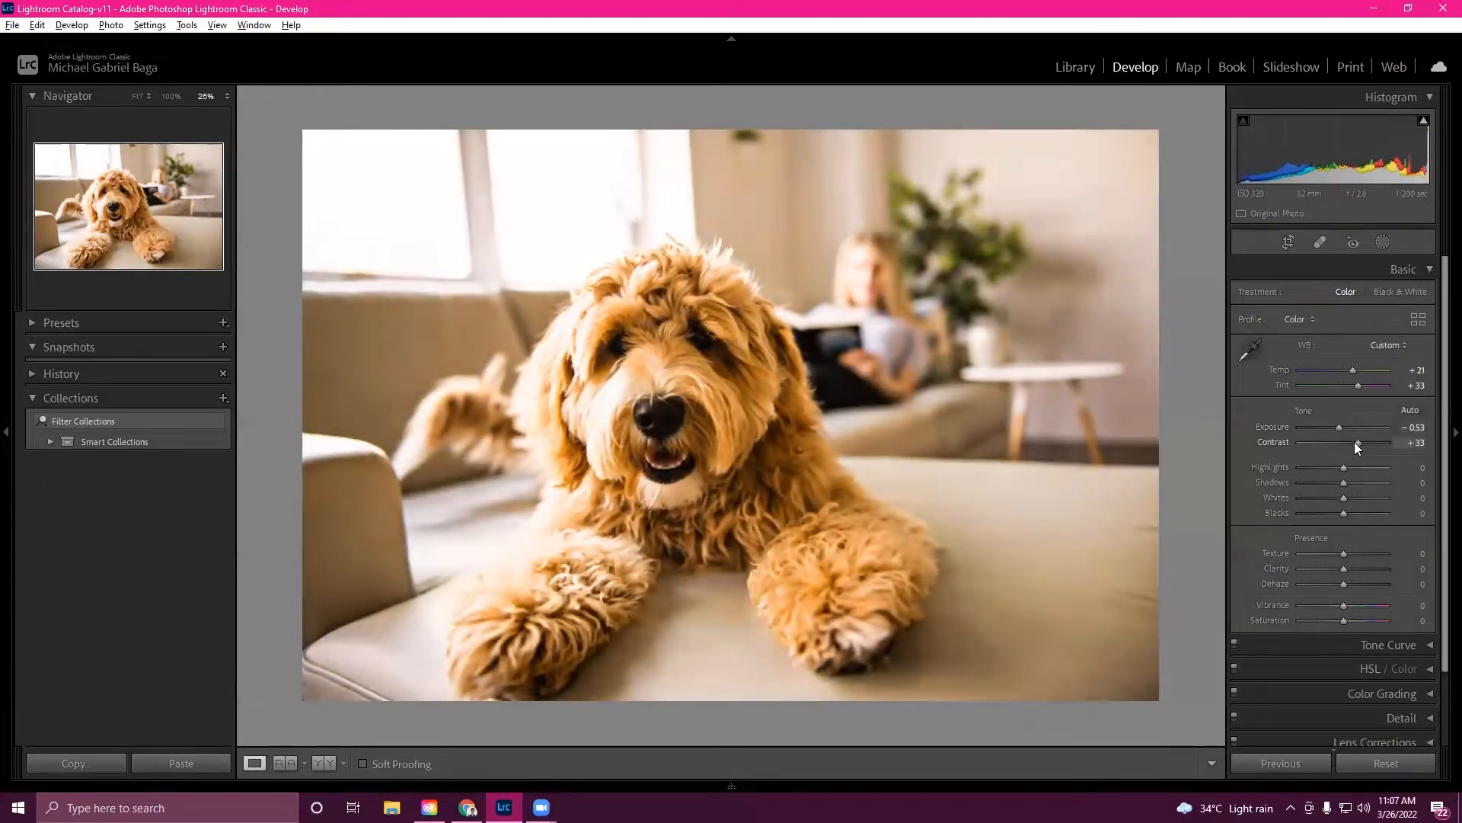
# - Set Highlights to -46, Shadows to +35, Whites to +18 and Blacks to -47
pyautogui.moveTo(1342, 468)
pyautogui.mouseDown()
pyautogui.moveTo(1357, 472)
pyautogui.moveTo(1322, 470)
pyautogui.mouseUp()
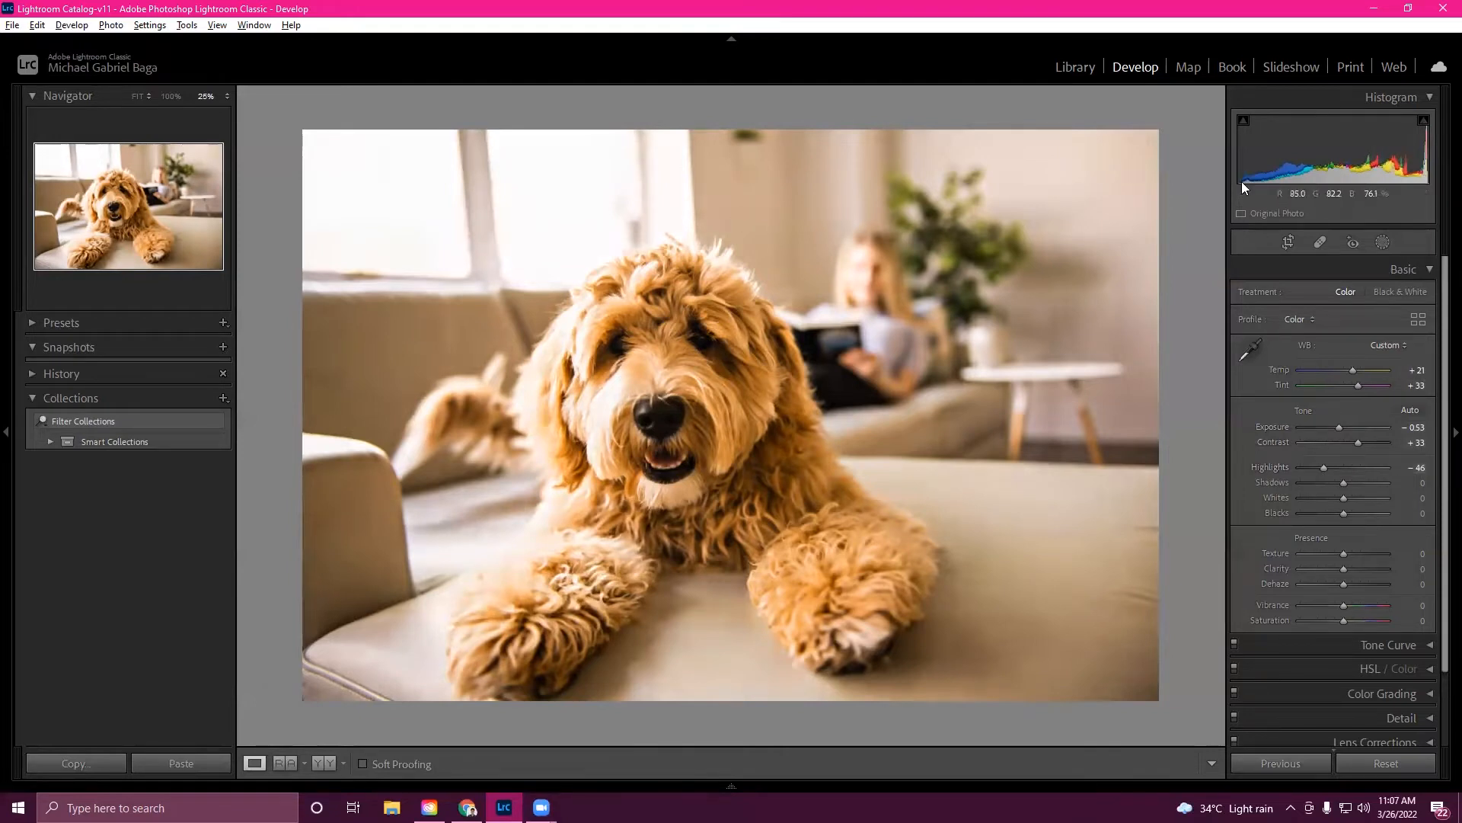
pyautogui.moveTo(1350, 486)
pyautogui.mouseDown()
pyautogui.moveTo(1369, 489)
pyautogui.moveTo(1358, 491)
pyautogui.mouseUp()
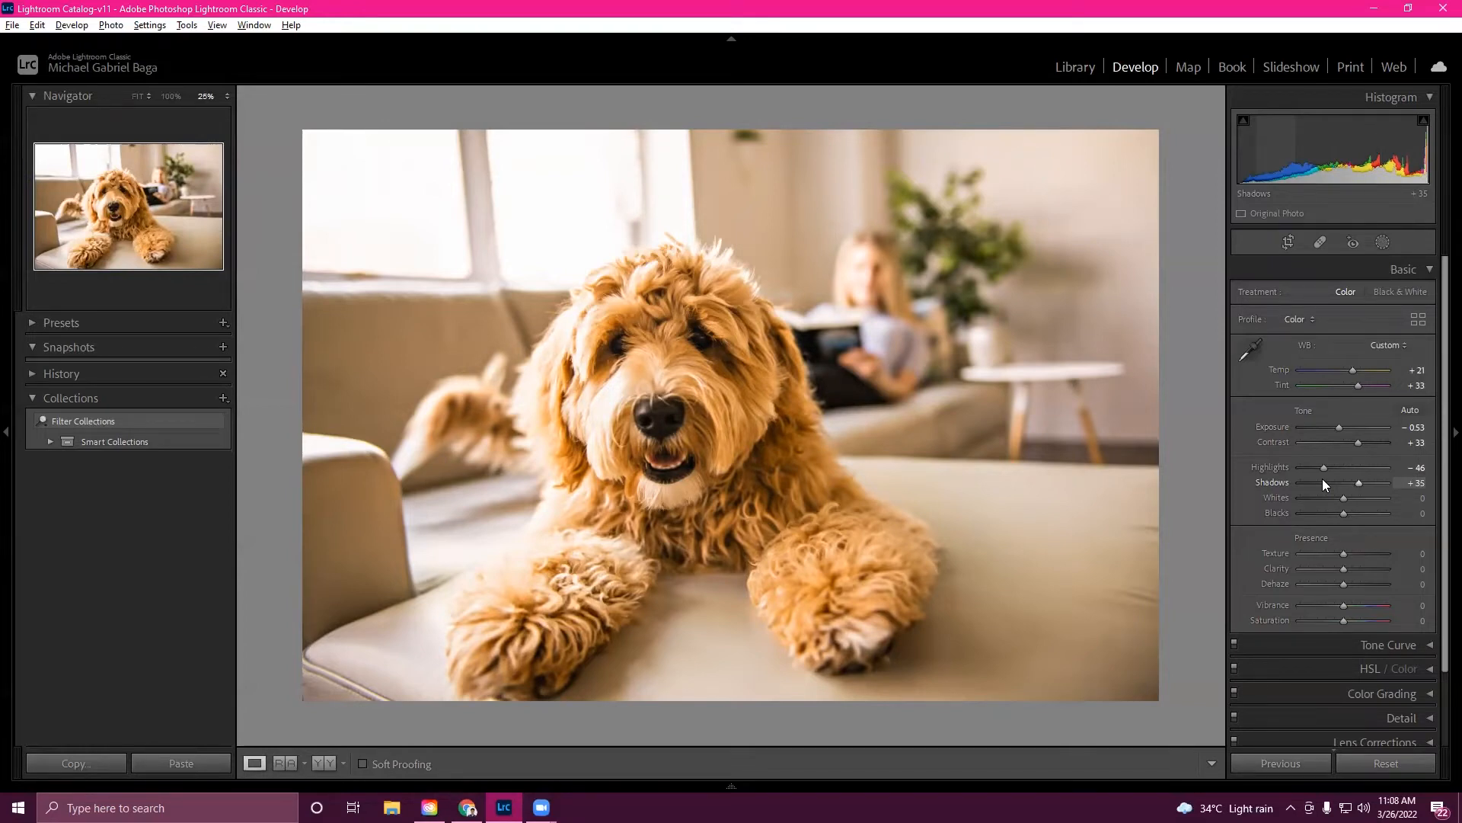
pyautogui.moveTo(1344, 497)
pyautogui.mouseDown()
pyautogui.moveTo(1374, 507)
pyautogui.moveTo(1322, 515)
pyautogui.mouseUp()
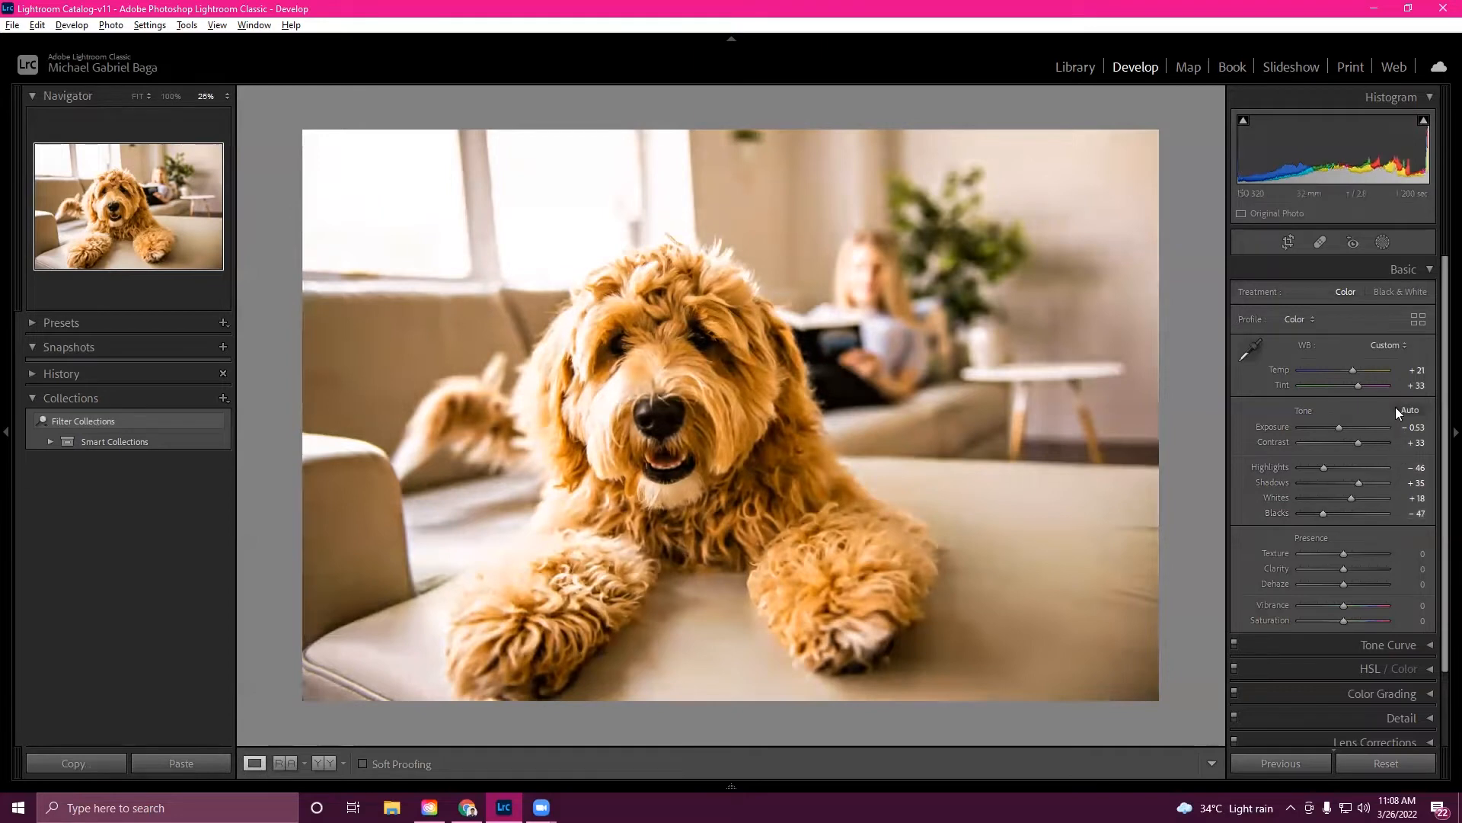
# - Set Texture +11, Clarity +18, Dehaze -11, Vibrance -28, Saturation +14, and raise Tint to +39
pyautogui.moveTo(1341, 560)
pyautogui.mouseDown()
pyautogui.moveTo(1355, 556)
pyautogui.moveTo(1276, 558)
pyautogui.moveTo(1397, 579)
pyautogui.moveTo(1330, 565)
pyautogui.moveTo(1376, 577)
pyautogui.moveTo(1328, 575)
pyautogui.moveTo(1357, 588)
pyautogui.moveTo(1338, 588)
pyautogui.mouseUp()
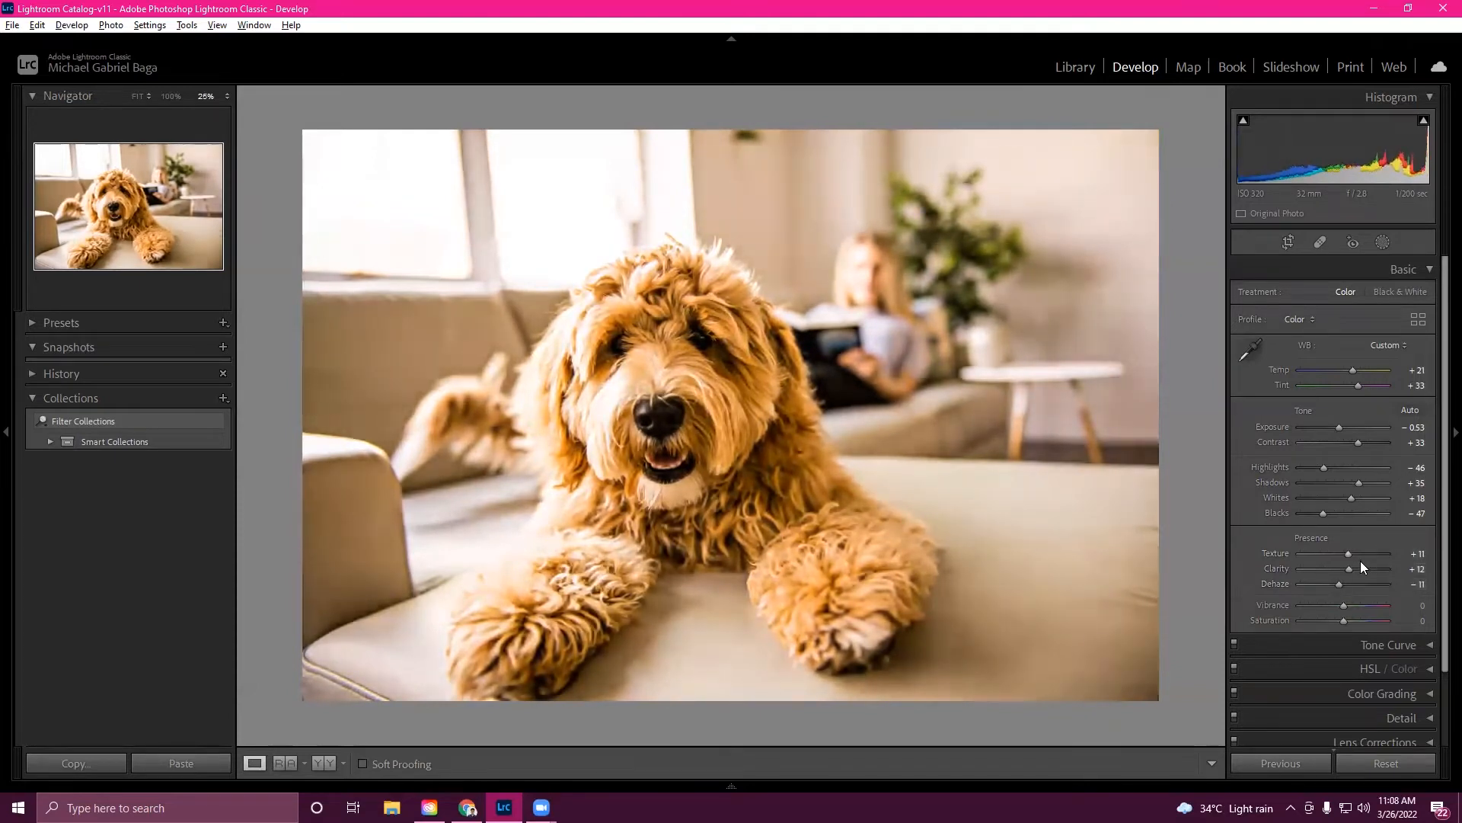
pyautogui.moveTo(1361, 568); pyautogui.dragTo(1353, 568)
pyautogui.moveTo(1347, 603)
pyautogui.mouseDown()
pyautogui.moveTo(1367, 605)
pyautogui.moveTo(1339, 606)
pyautogui.moveTo(1356, 611)
pyautogui.mouseUp()
pyautogui.moveTo(1356, 607); pyautogui.dragTo(1332, 614)
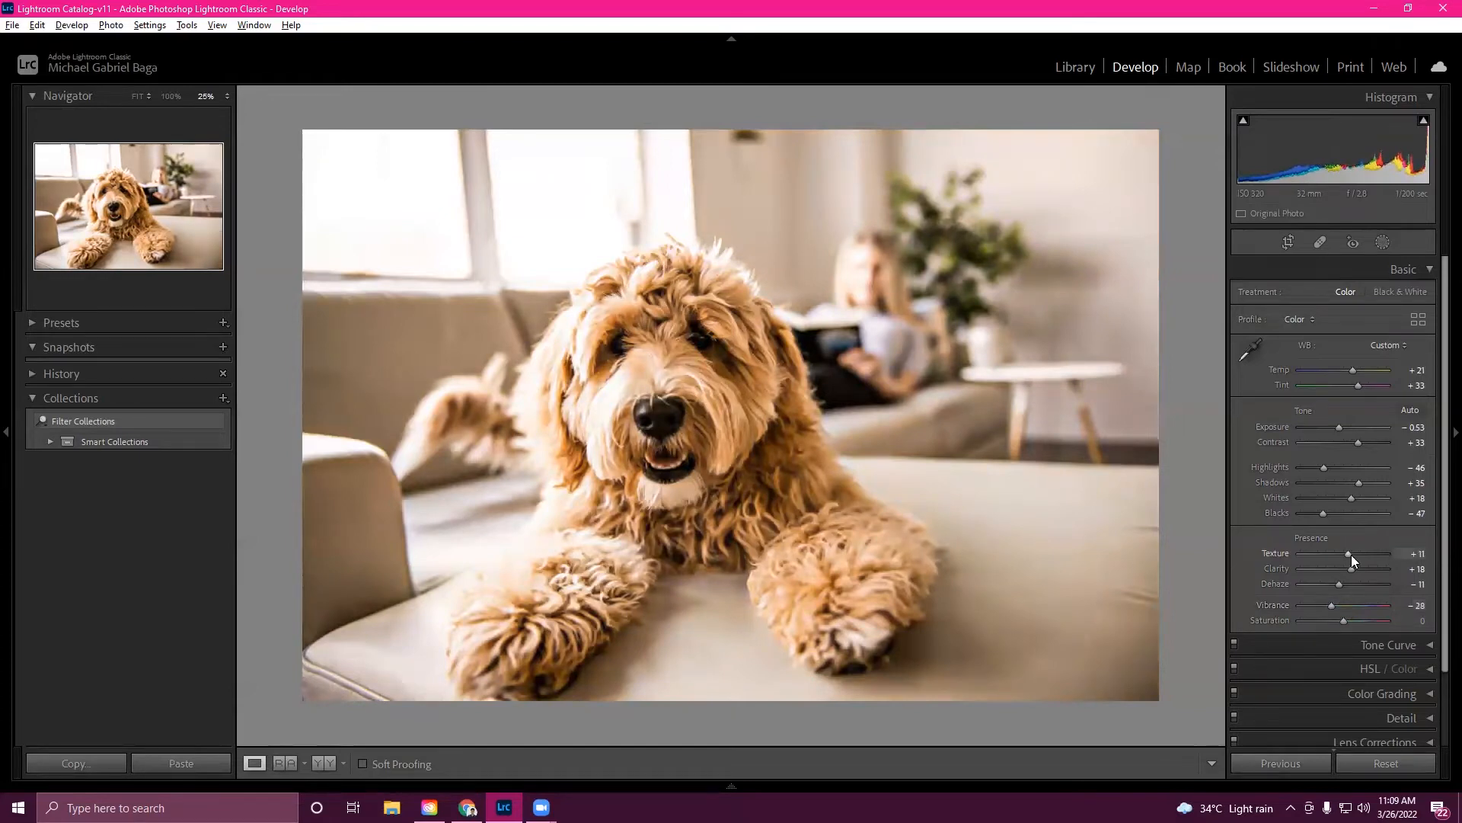
pyautogui.moveTo(1345, 620); pyautogui.dragTo(1352, 623)
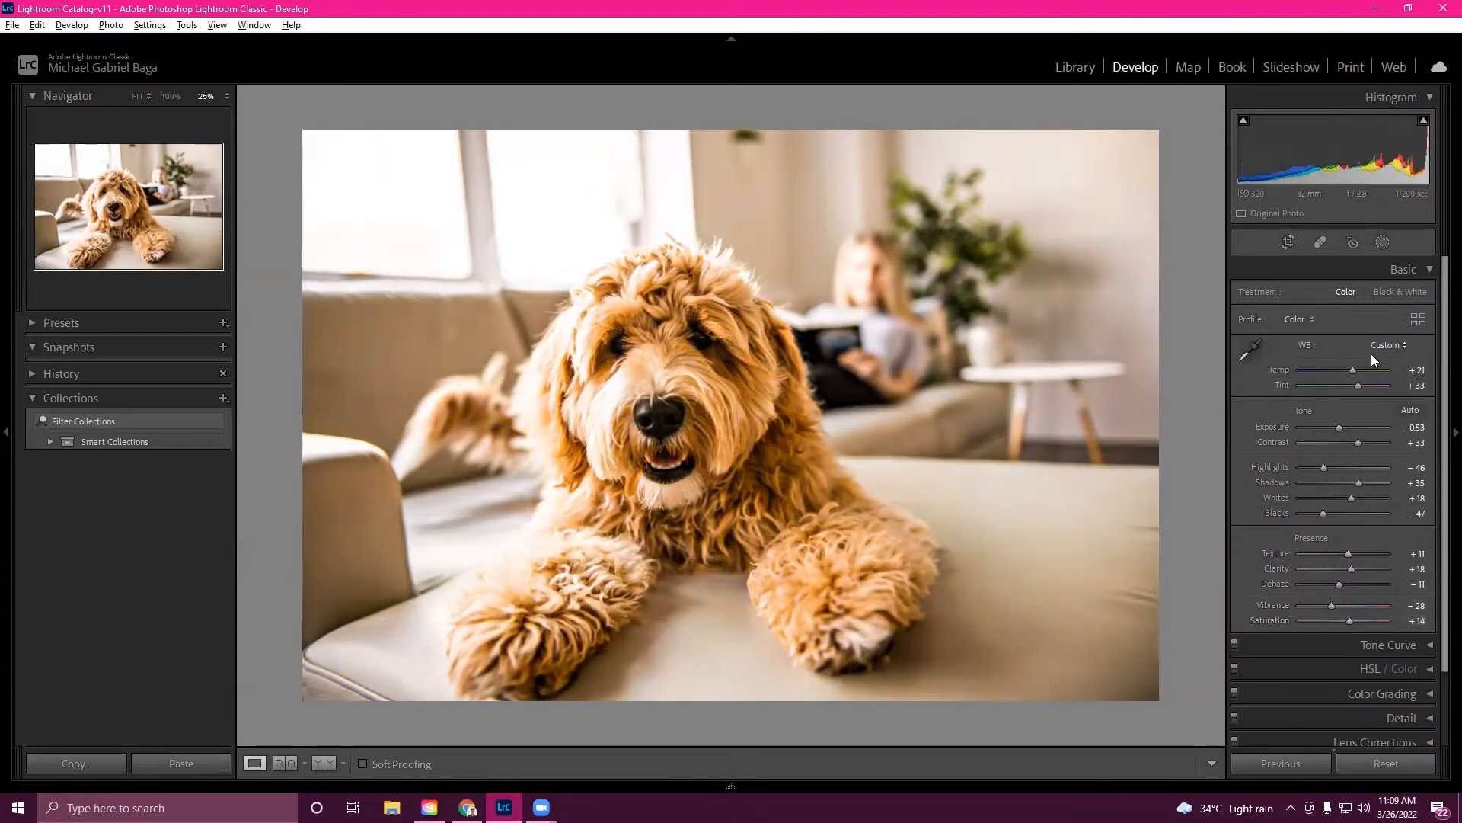
pyautogui.moveTo(1357, 385)
pyautogui.mouseDown()
pyautogui.moveTo(1386, 382)
pyautogui.moveTo(1359, 387)
pyautogui.mouseUp()
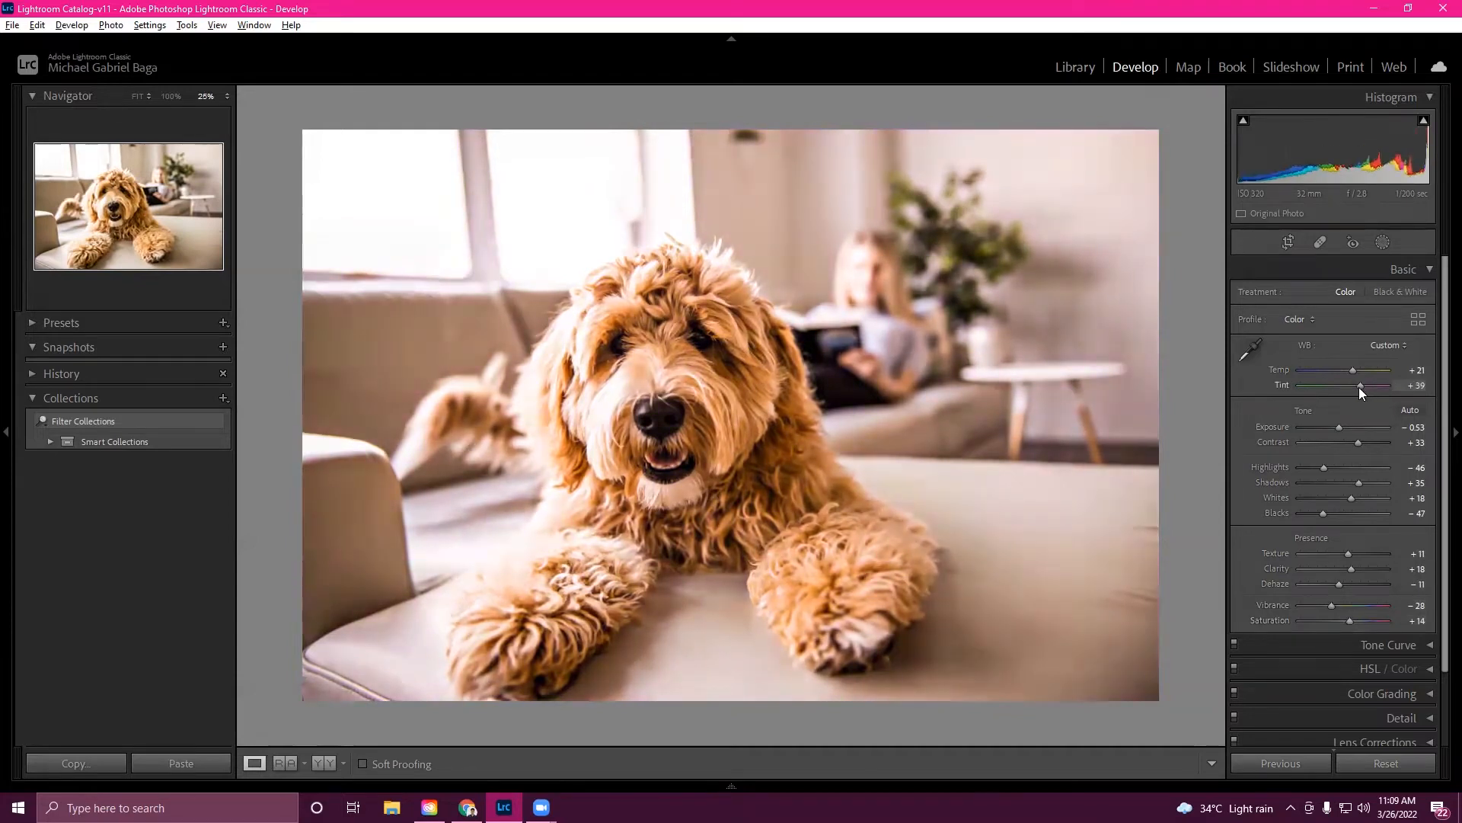
# - Browse the Presets panel, expanding the Portraits: Medium Skin and Color preset groups
pyautogui.scroll(-1, 1368, 591)
pyautogui.scroll(1, 1368, 591)
pyautogui.click(88, 323)
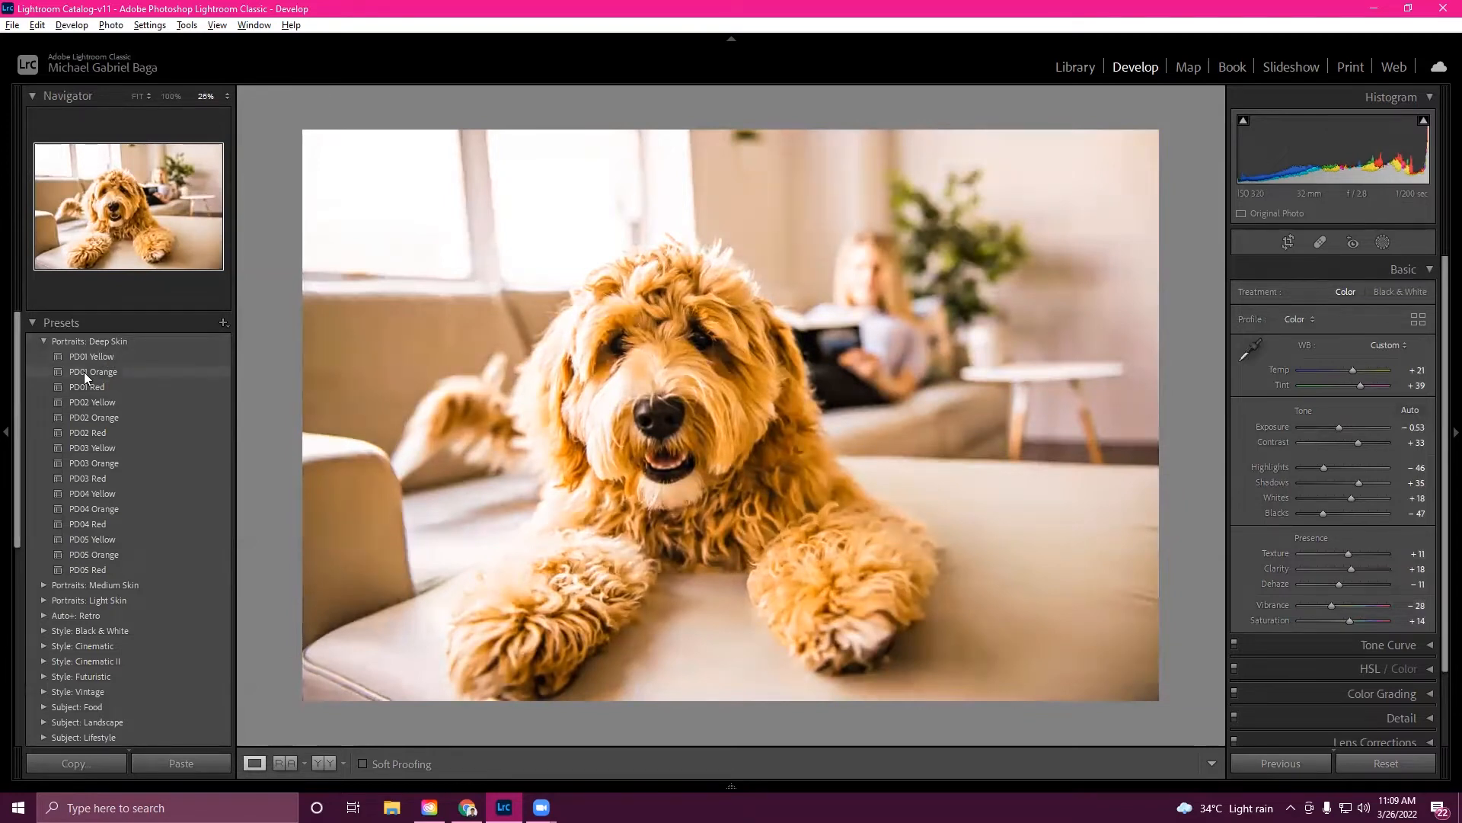
pyautogui.scroll(-3, 85, 374)
pyautogui.scroll(3, 86, 381)
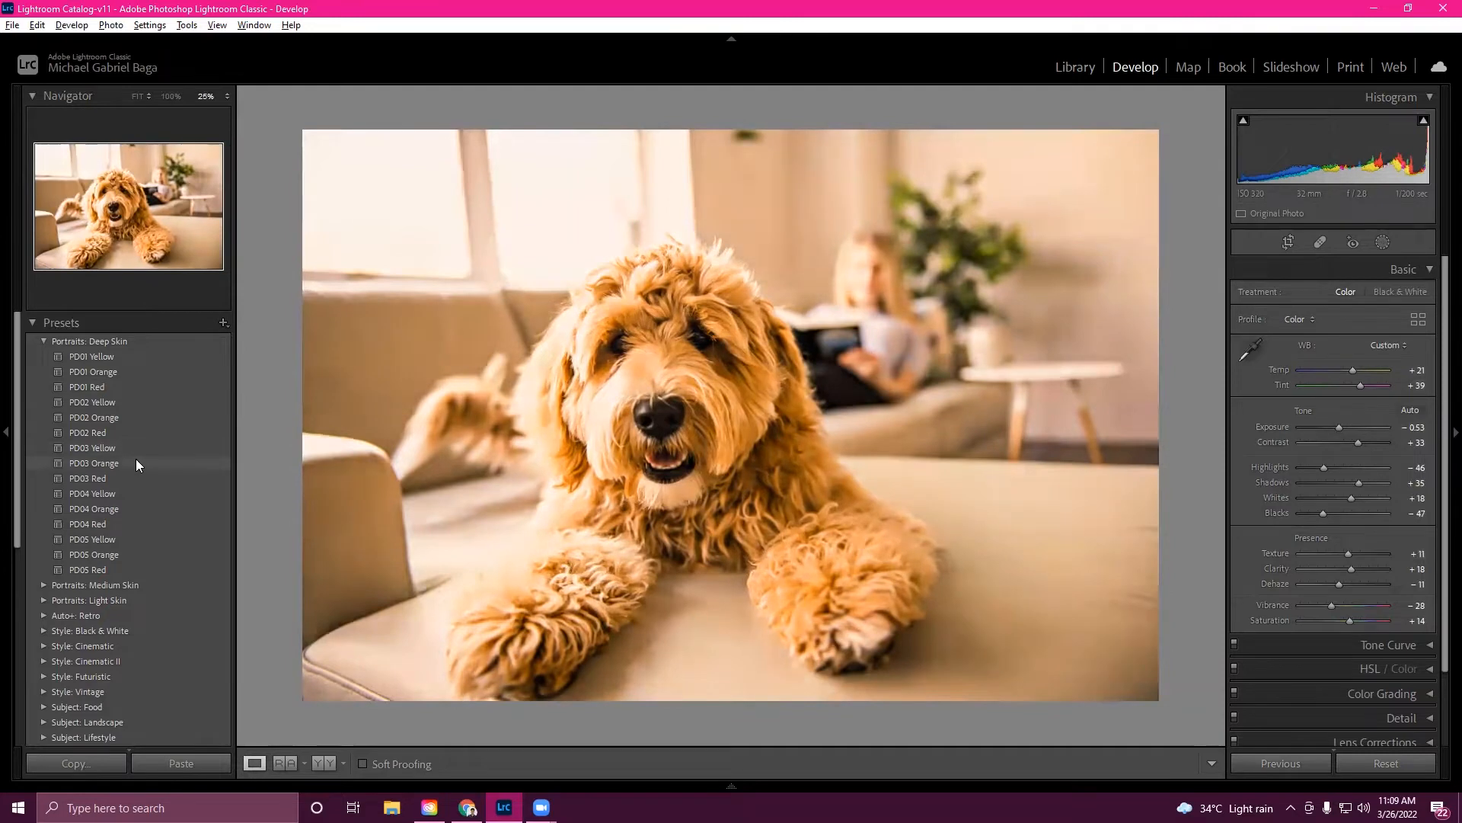
pyautogui.scroll(-2, 125, 527)
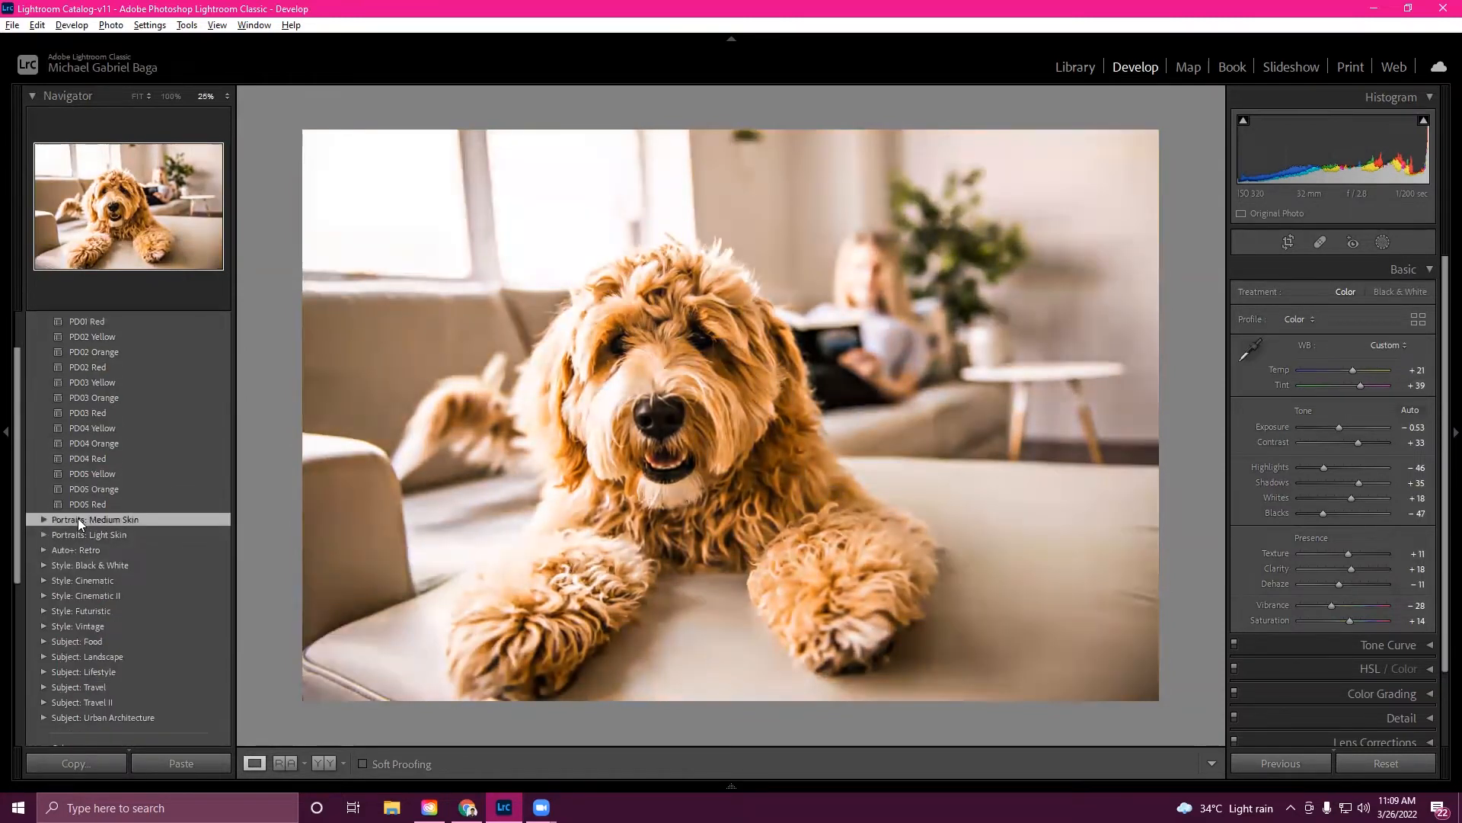
pyautogui.click(44, 519)
pyautogui.scroll(-5, 99, 547)
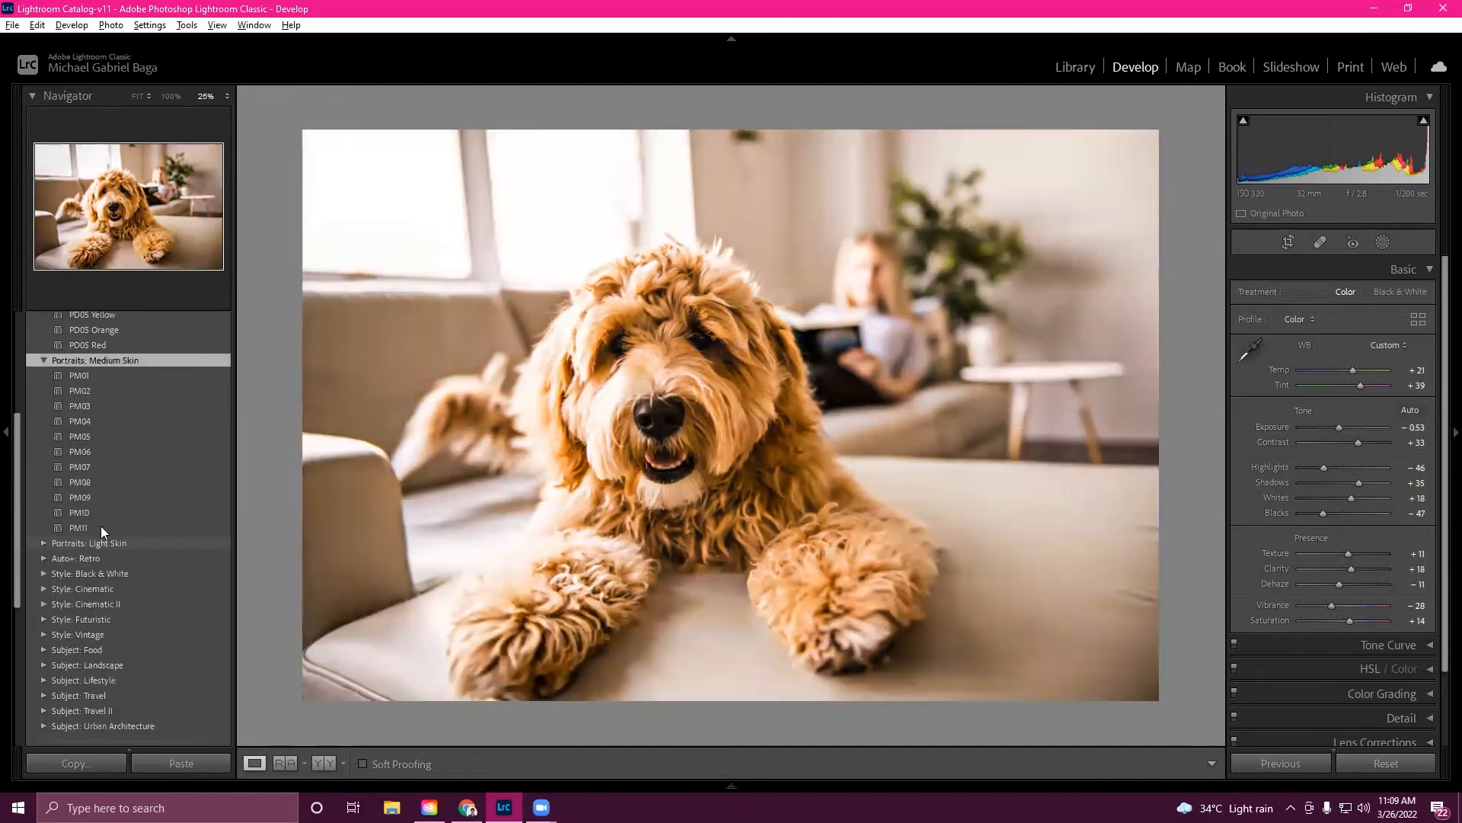
pyautogui.scroll(-3, 96, 481)
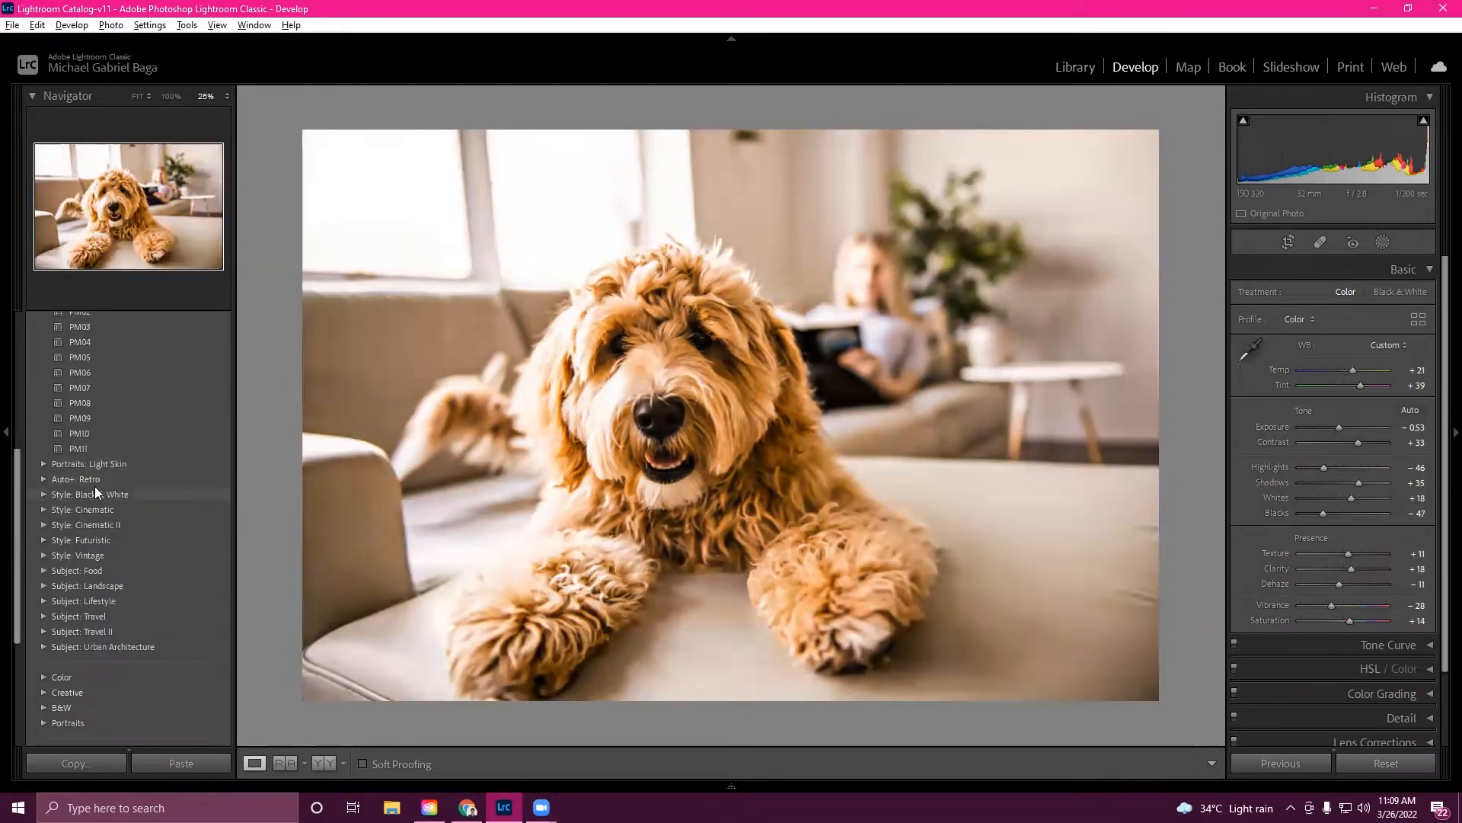
pyautogui.click(42, 676)
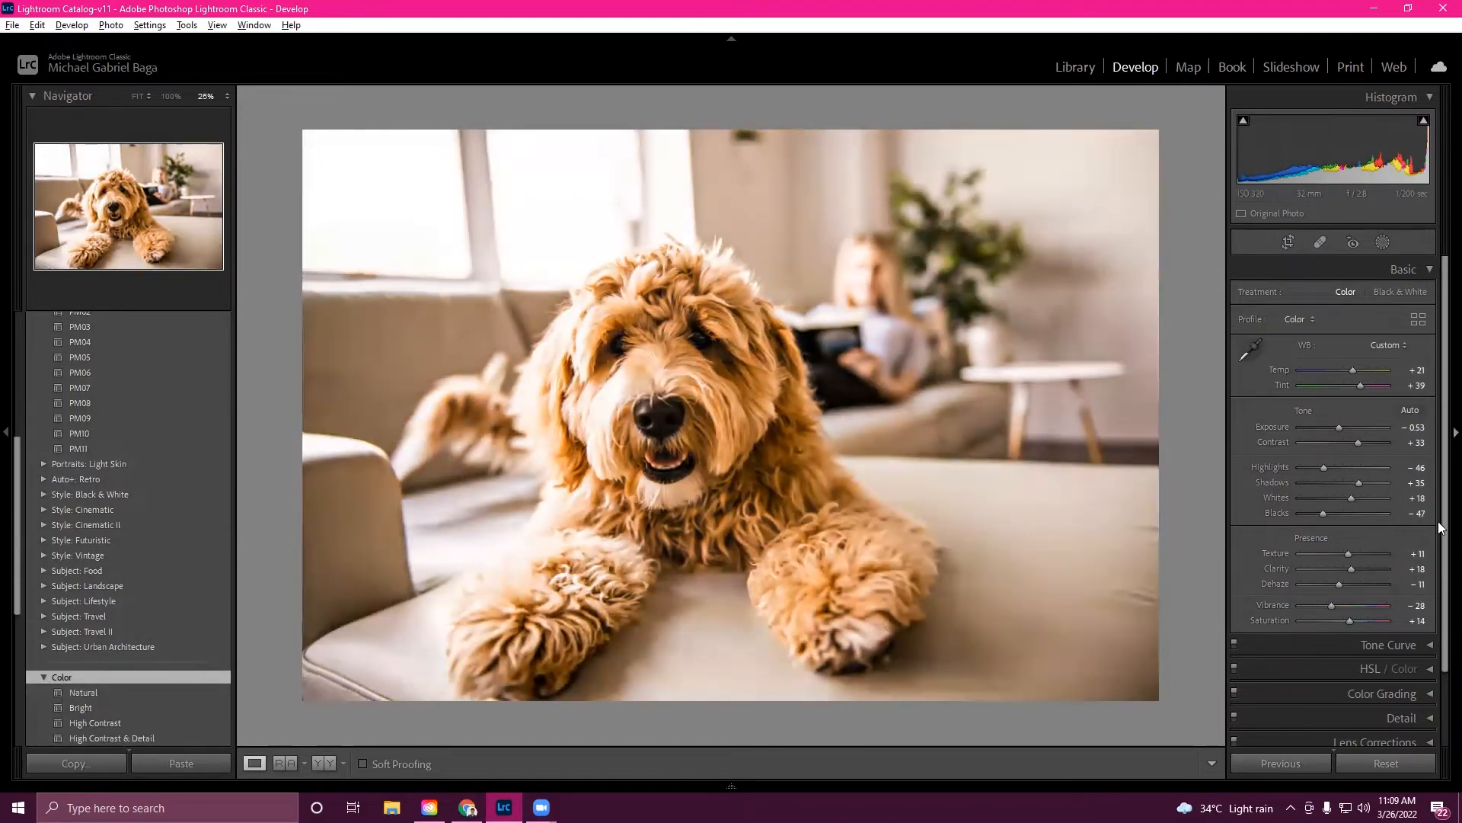
# - Try several portrait presets and apply PD02 Red from Portraits: Deep Skin
pyautogui.click(128, 402)
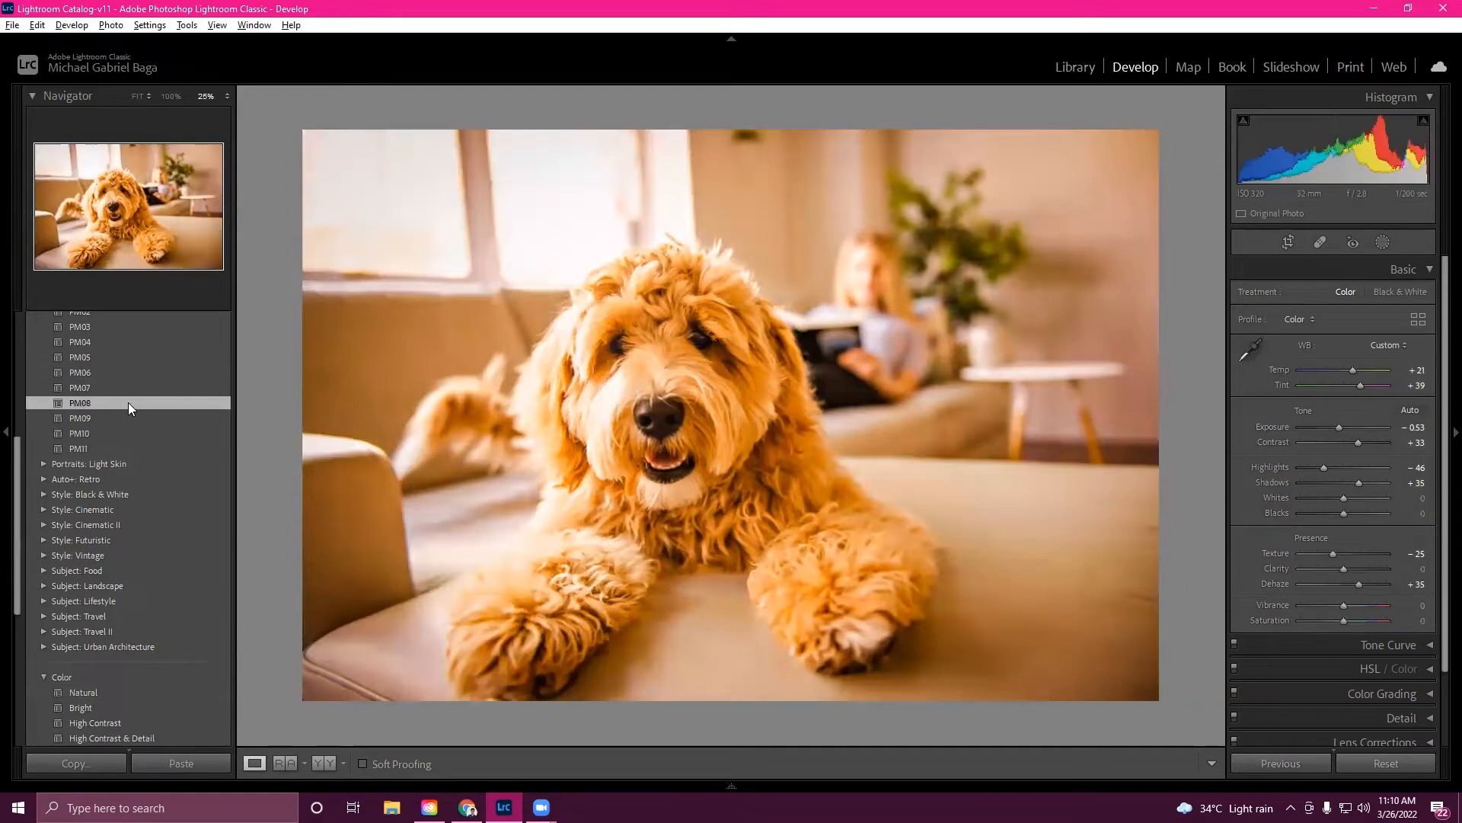
pyautogui.click(142, 372)
pyautogui.scroll(3, 145, 379)
pyautogui.scroll(1, 145, 376)
pyautogui.click(136, 358)
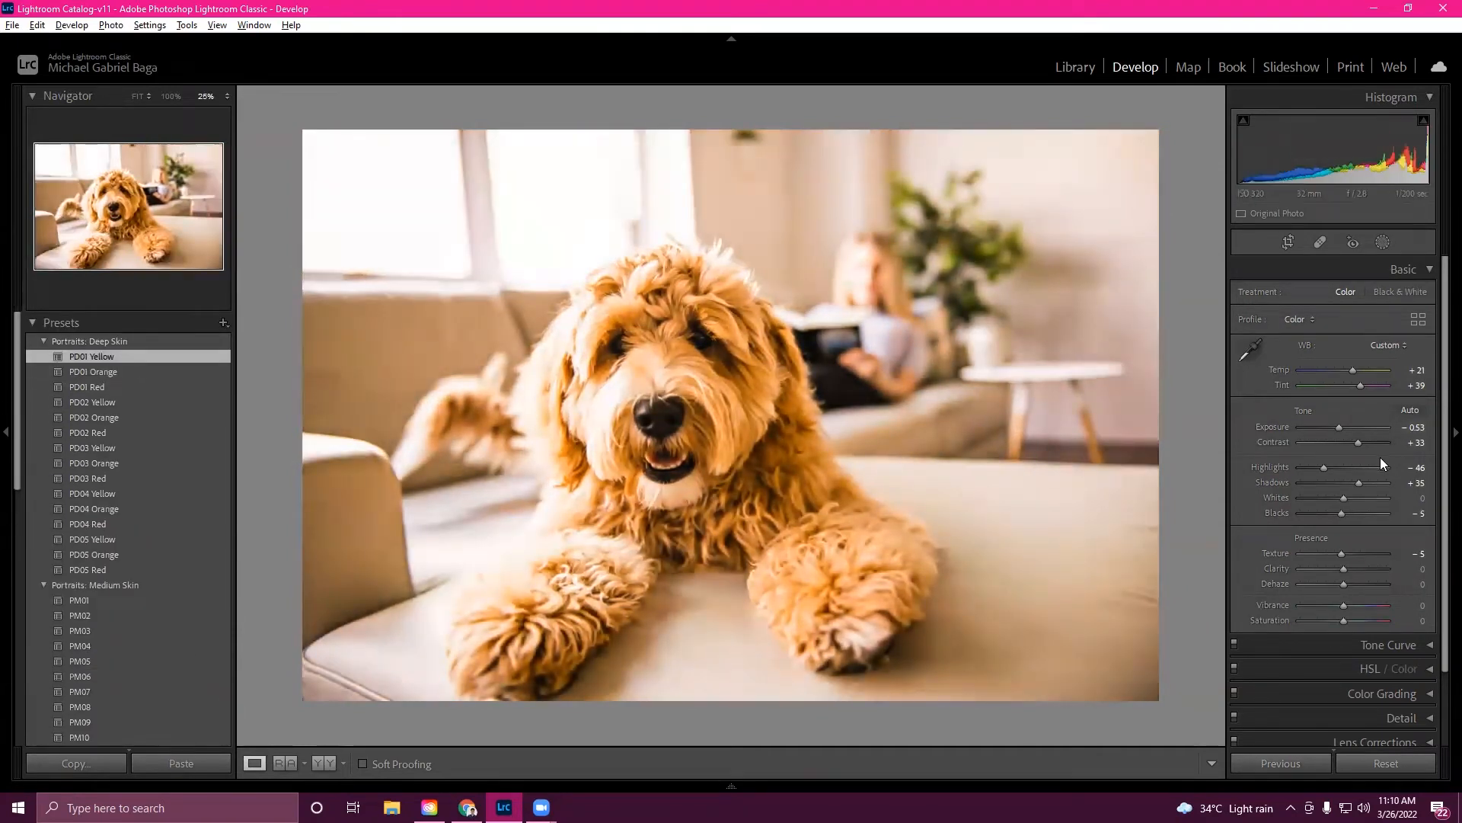
pyautogui.click(145, 372)
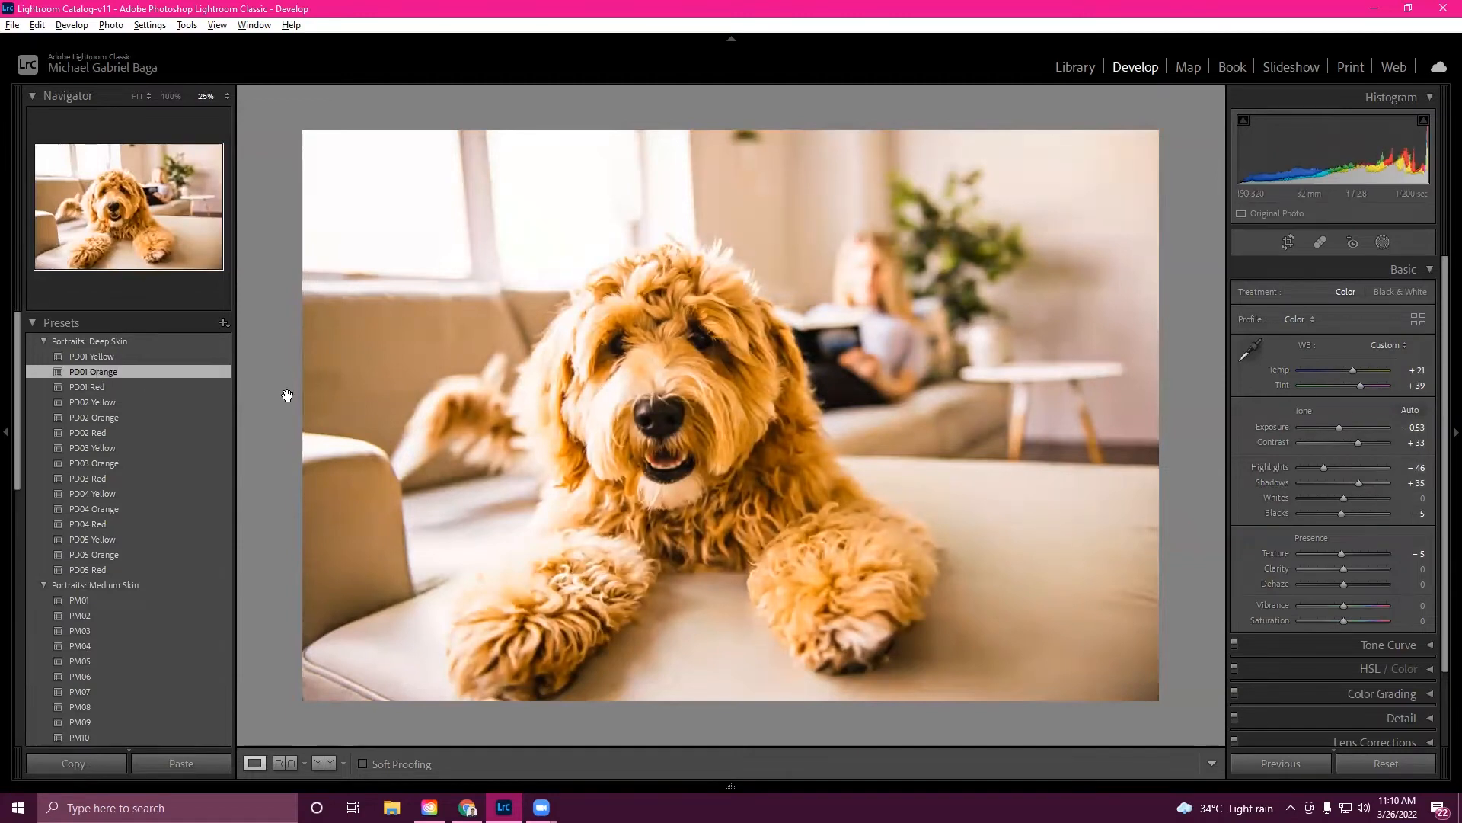
pyautogui.click(107, 433)
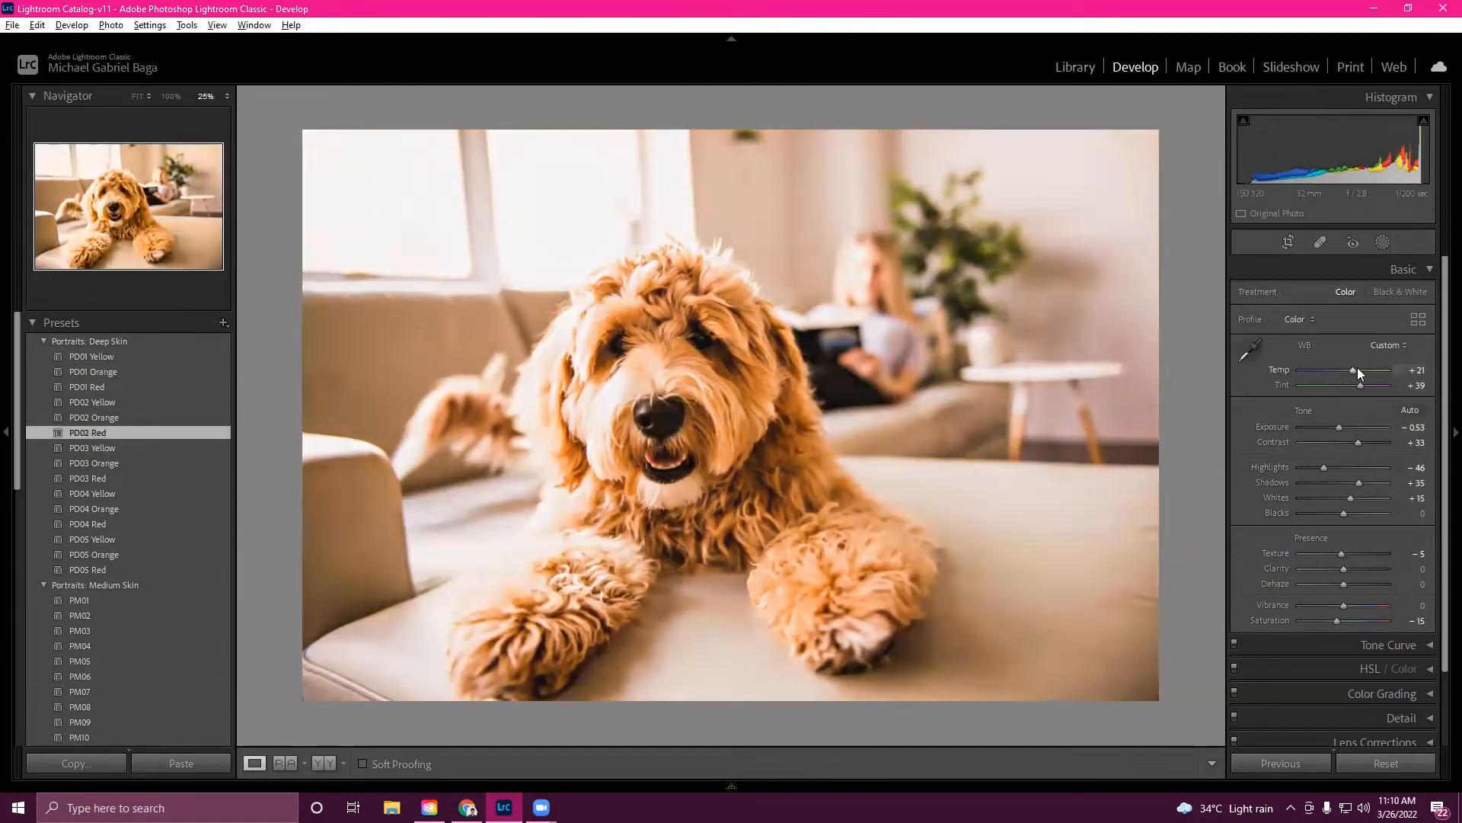
# - Fine-tune the Basic sliders, including Temp +12, Tint +32, Exposure -1.32, Shadows +53 and Texture +40
pyautogui.moveTo(1356, 371); pyautogui.dragTo(1342, 624)
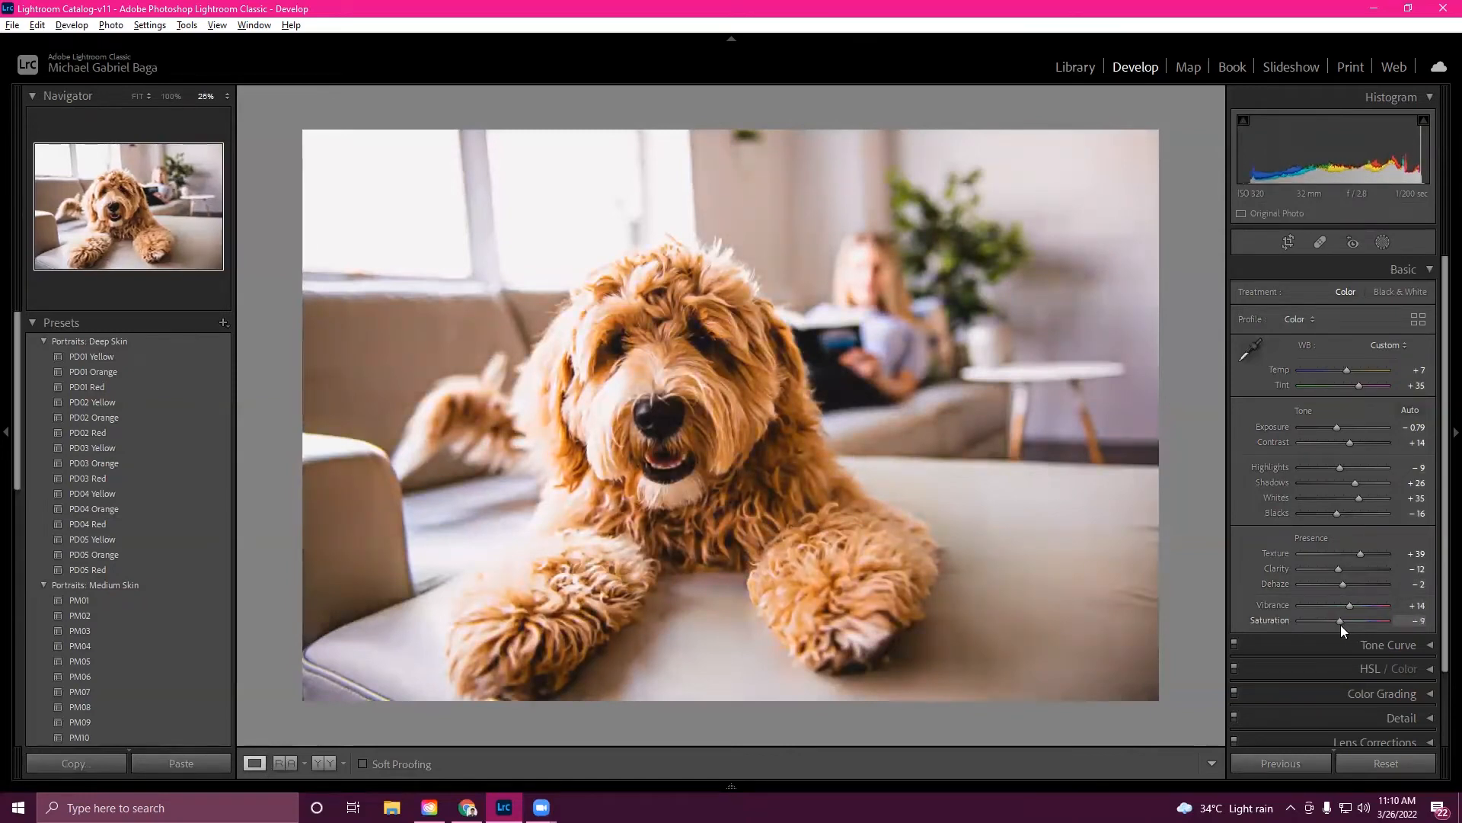
pyautogui.moveTo(1346, 370); pyautogui.dragTo(1349, 371)
pyautogui.moveTo(1339, 428); pyautogui.dragTo(1336, 430)
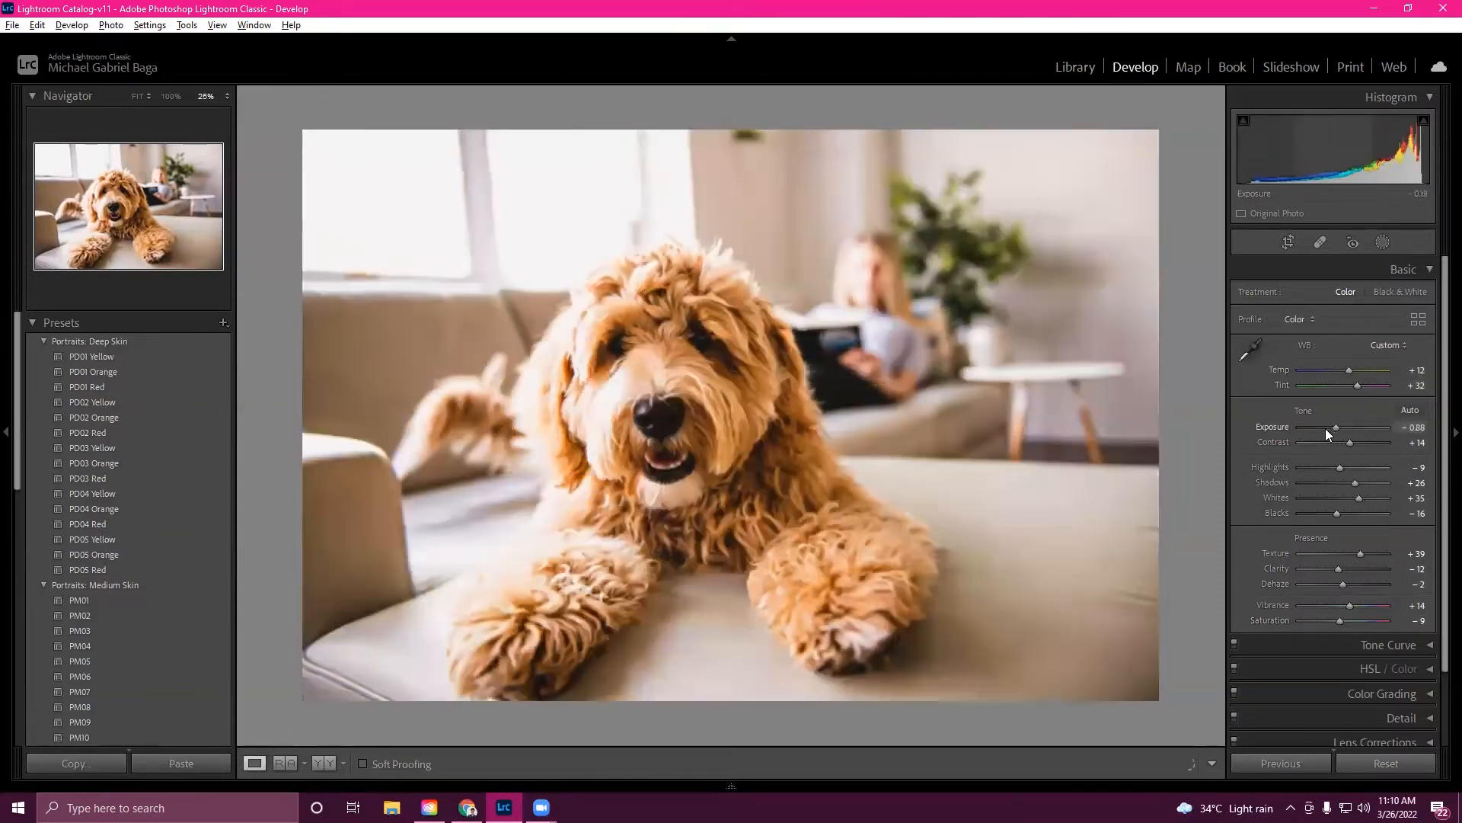
pyautogui.moveTo(1326, 434); pyautogui.dragTo(1341, 617)
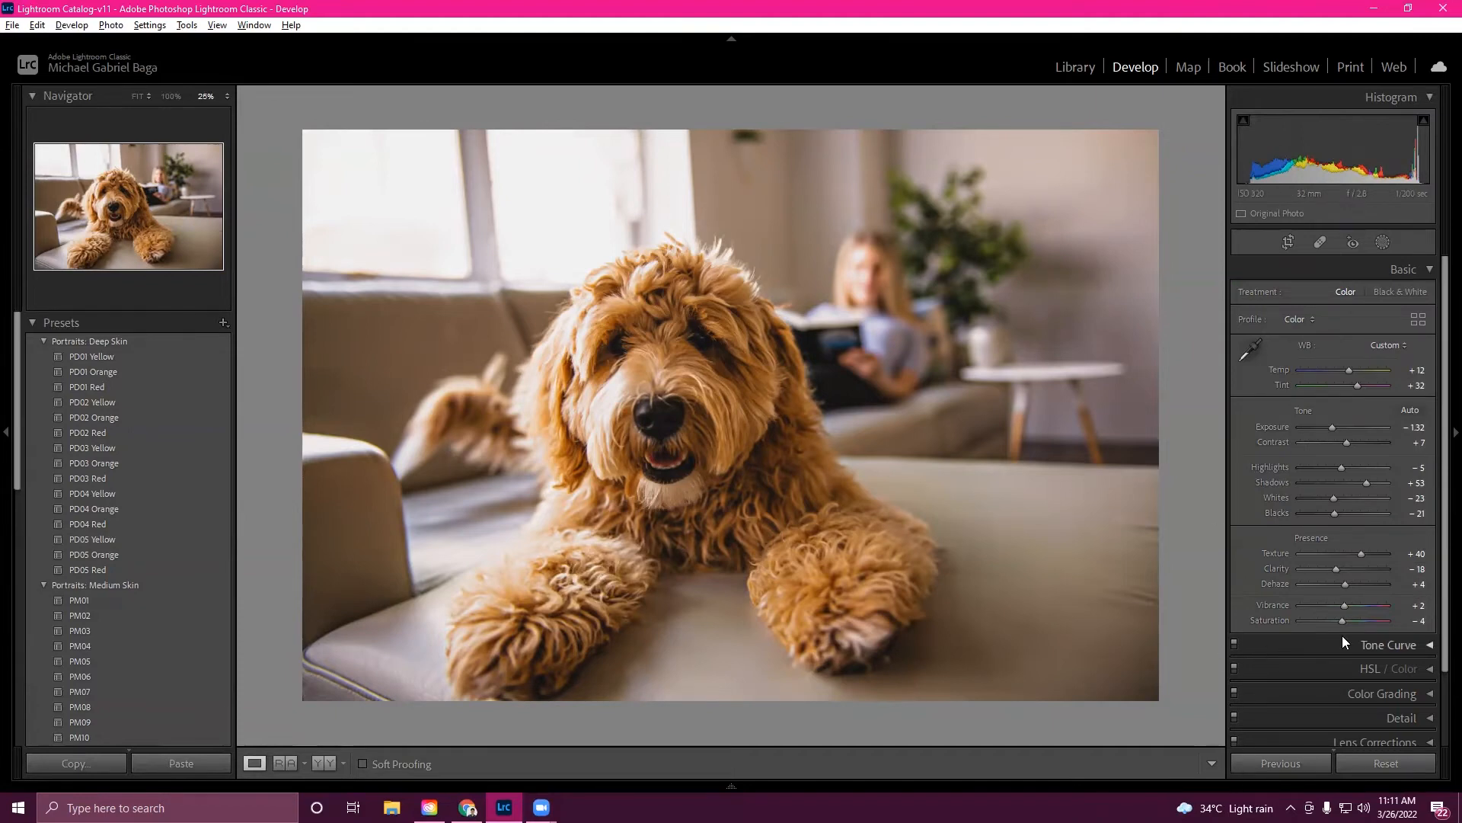
# - Expand Tone Curve and set its Highlights region slider to 0
pyautogui.click(1404, 645)
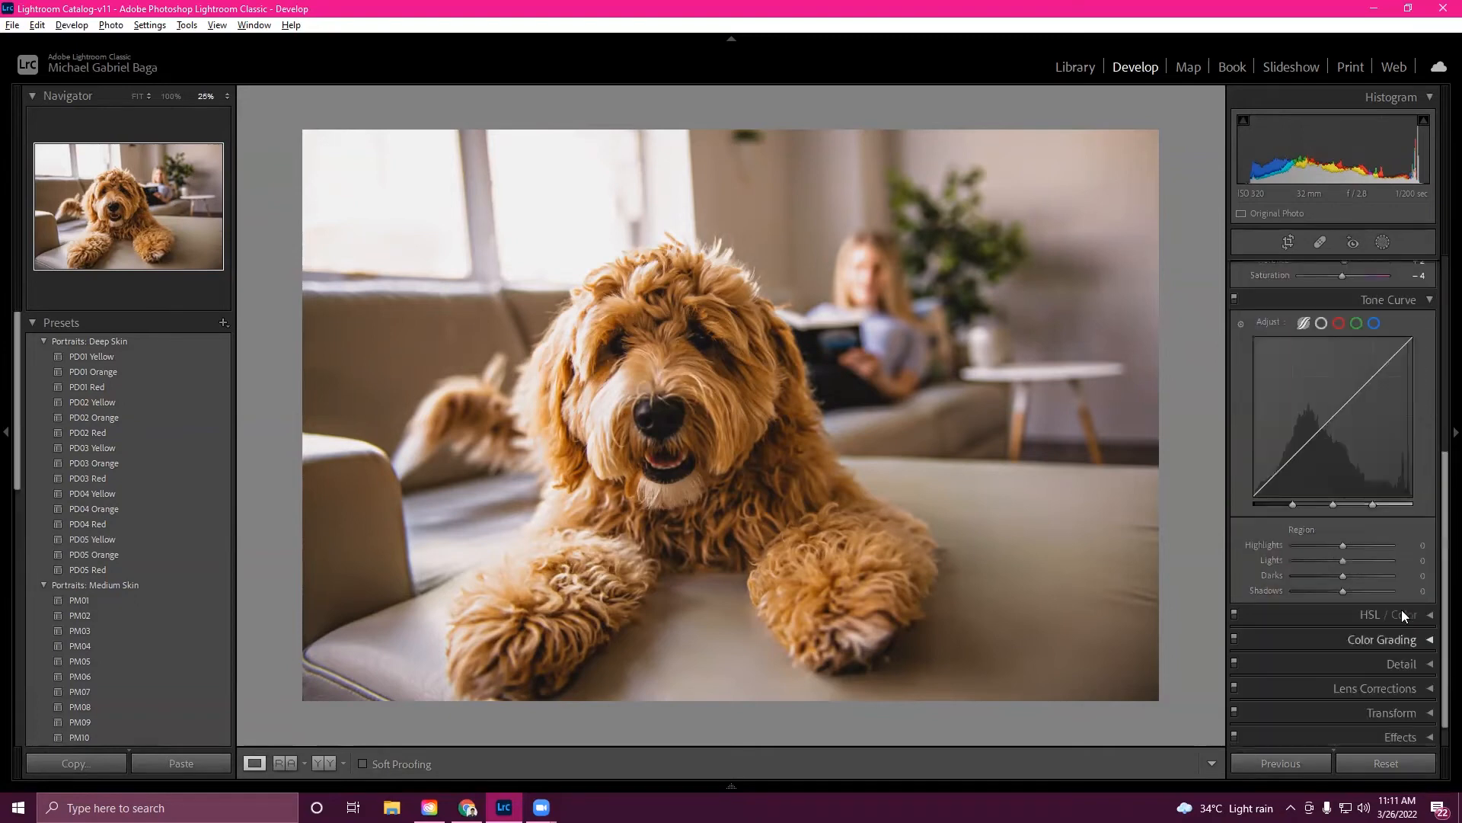
pyautogui.moveTo(1342, 547); pyautogui.dragTo(1344, 553)
pyautogui.moveTo(1340, 549); pyautogui.dragTo(1344, 548)
pyautogui.click(1418, 545)
pyautogui.write('0')
pyautogui.press('Return')
# - Review the HSL/Color and Color Grading panels and compare the photo in Library and Develop
pyautogui.click(1320, 616)
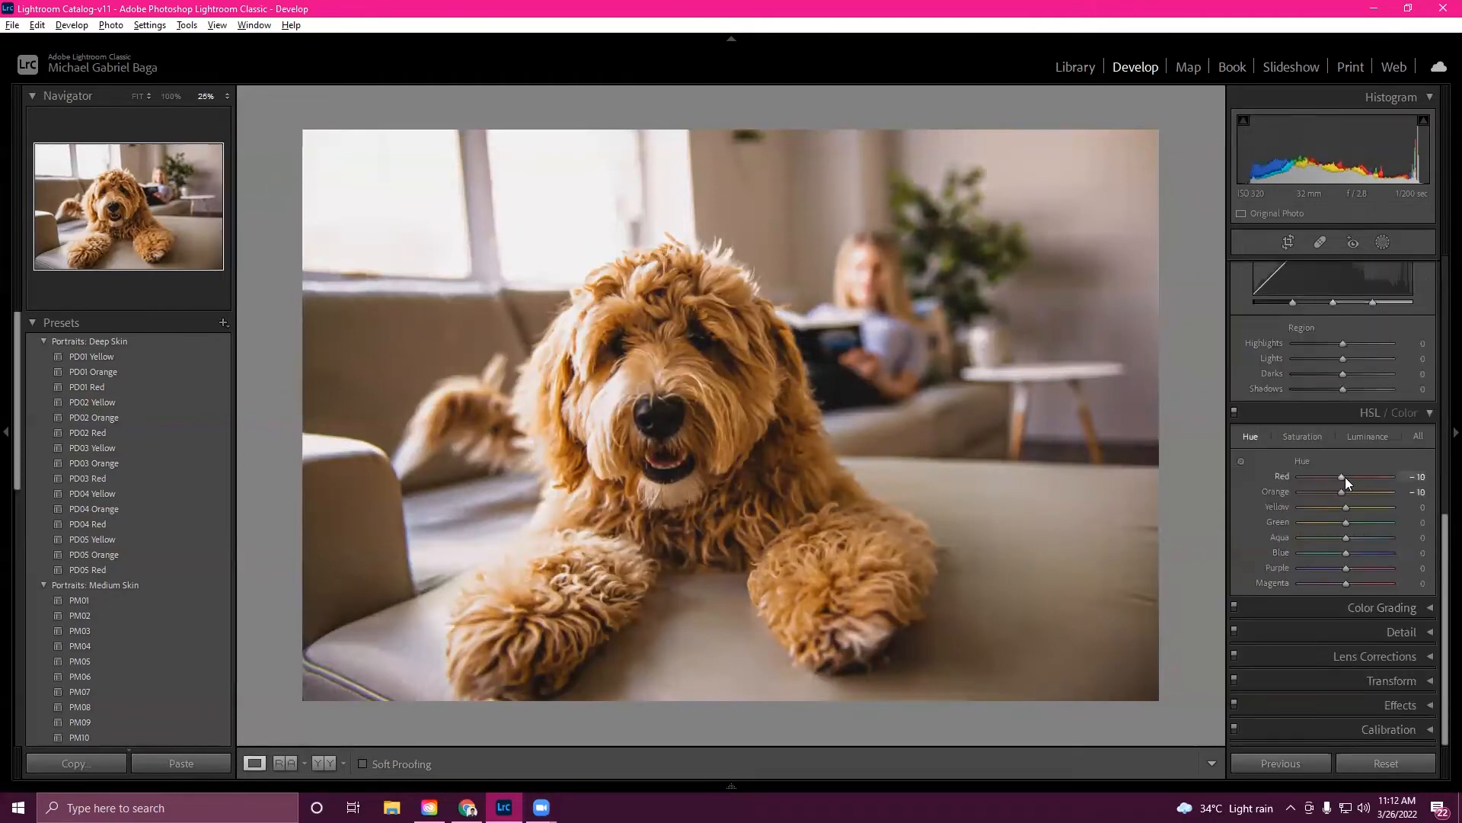
pyautogui.click(1353, 609)
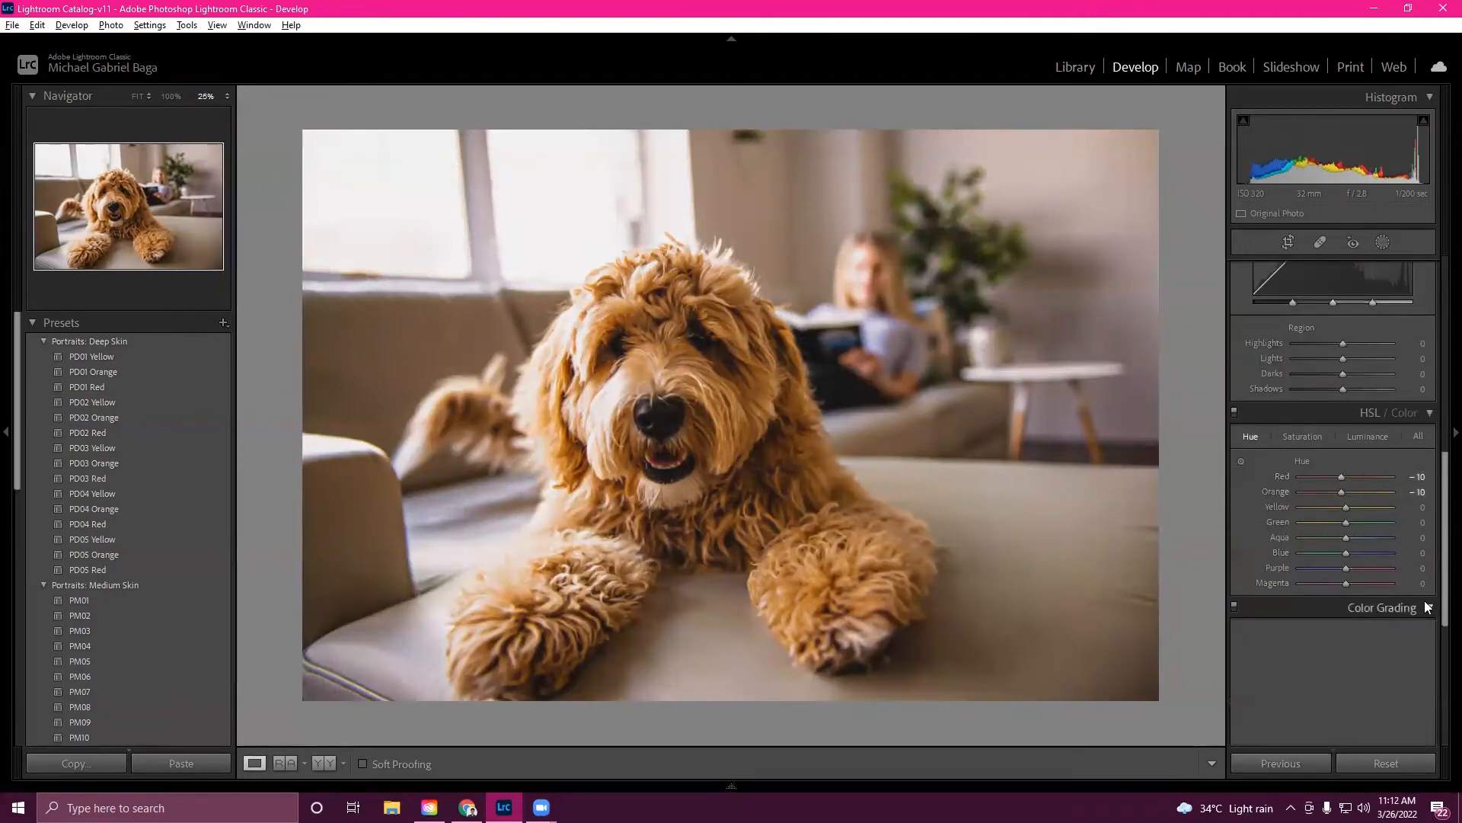
pyautogui.scroll(10, 1316, 499)
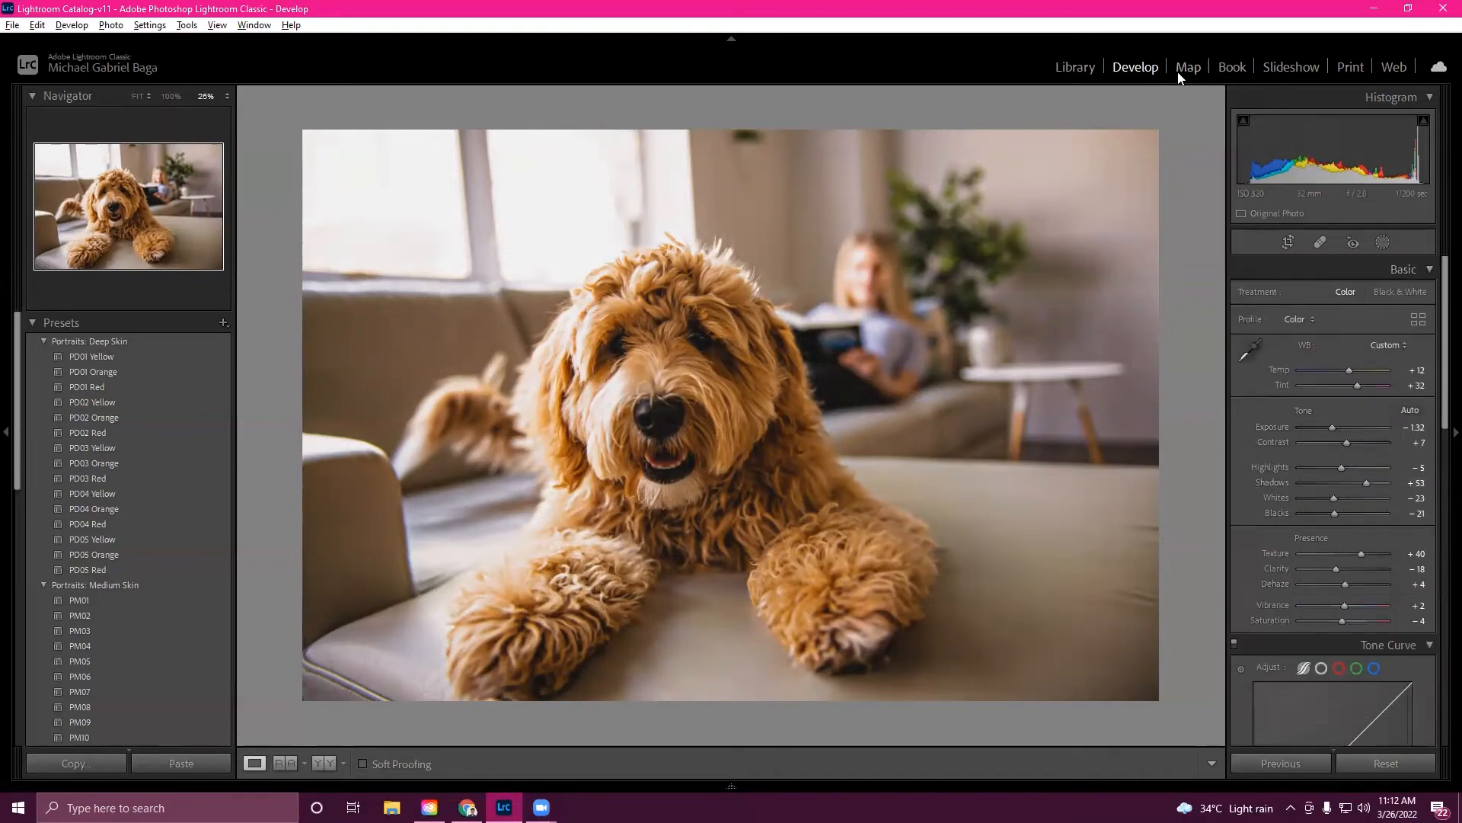
pyautogui.click(1155, 67)
pyautogui.press('e')
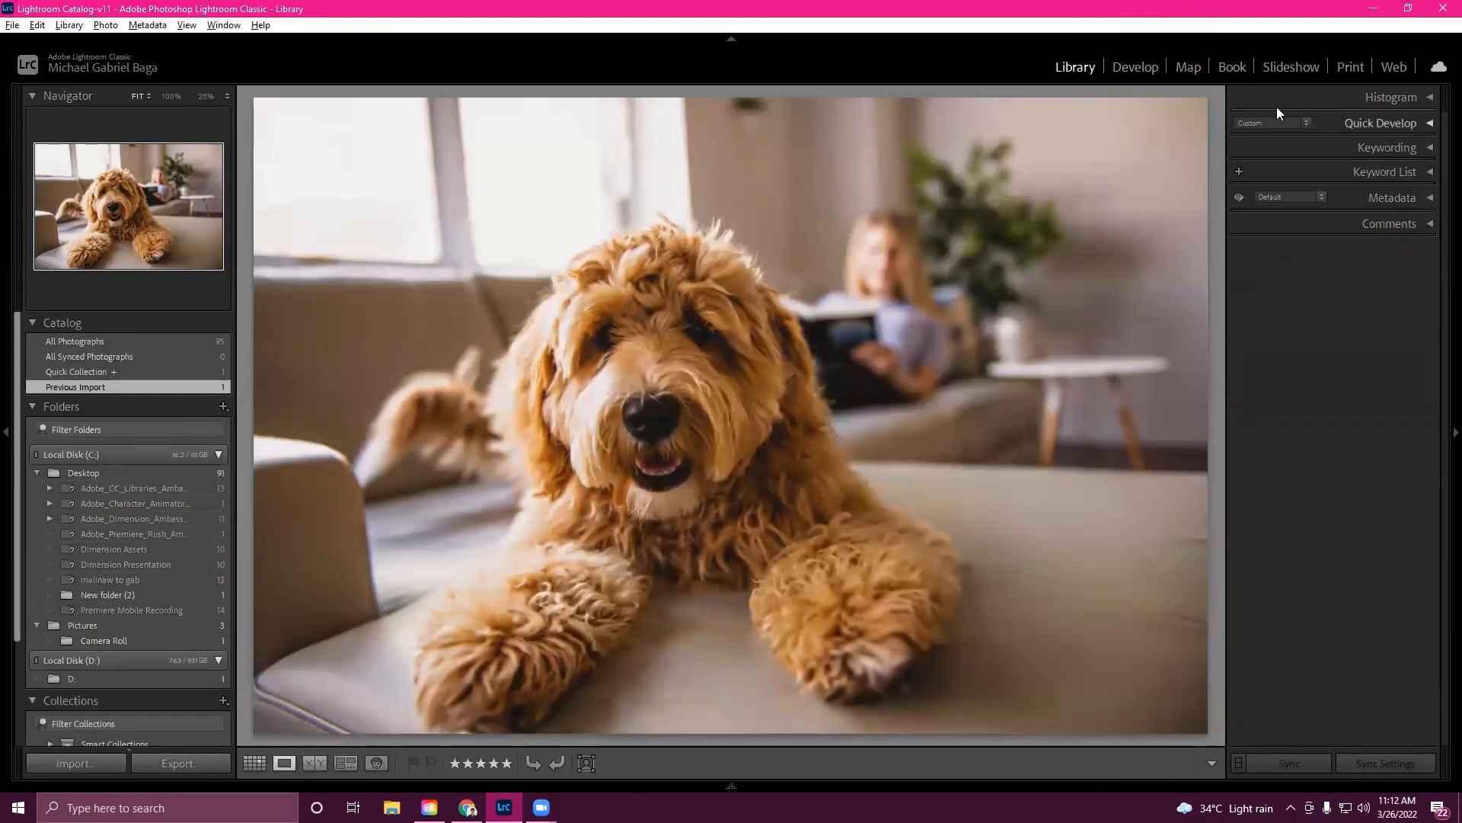
pyautogui.press('d')
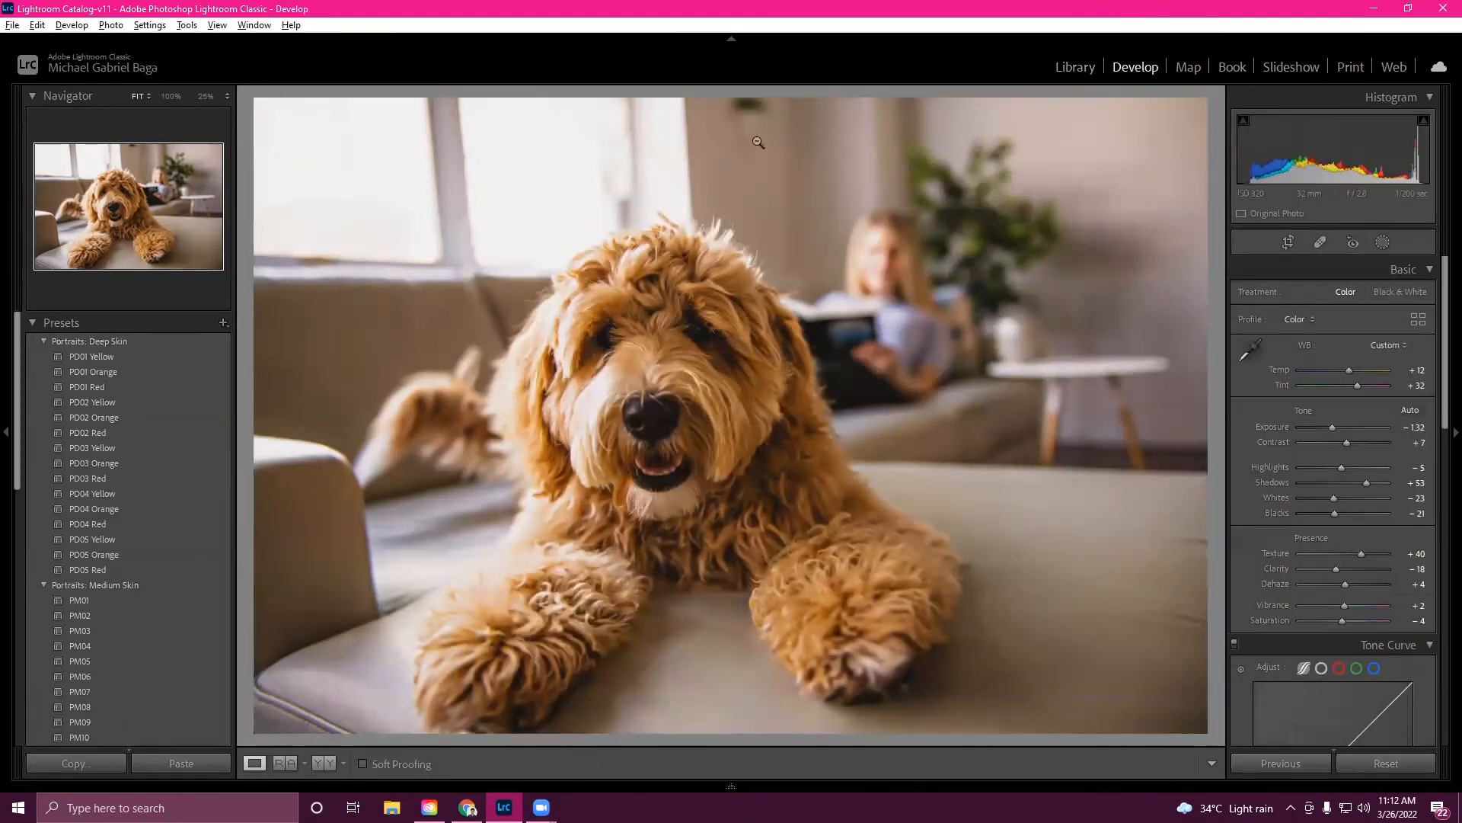
# - Export the edited photo to the Desktop into a subfolder named "last day"
pyautogui.click(12, 25)
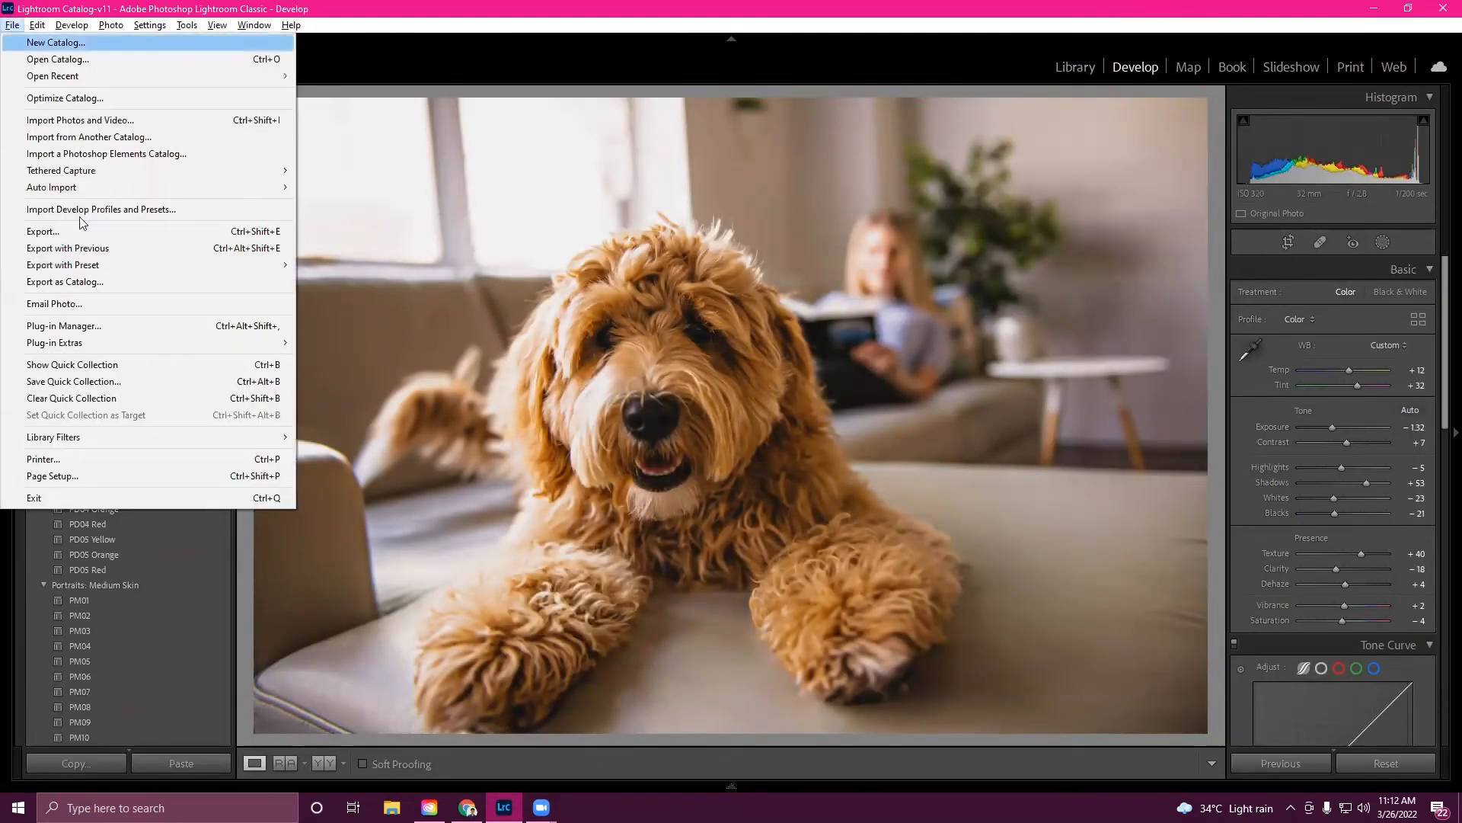
pyautogui.click(95, 231)
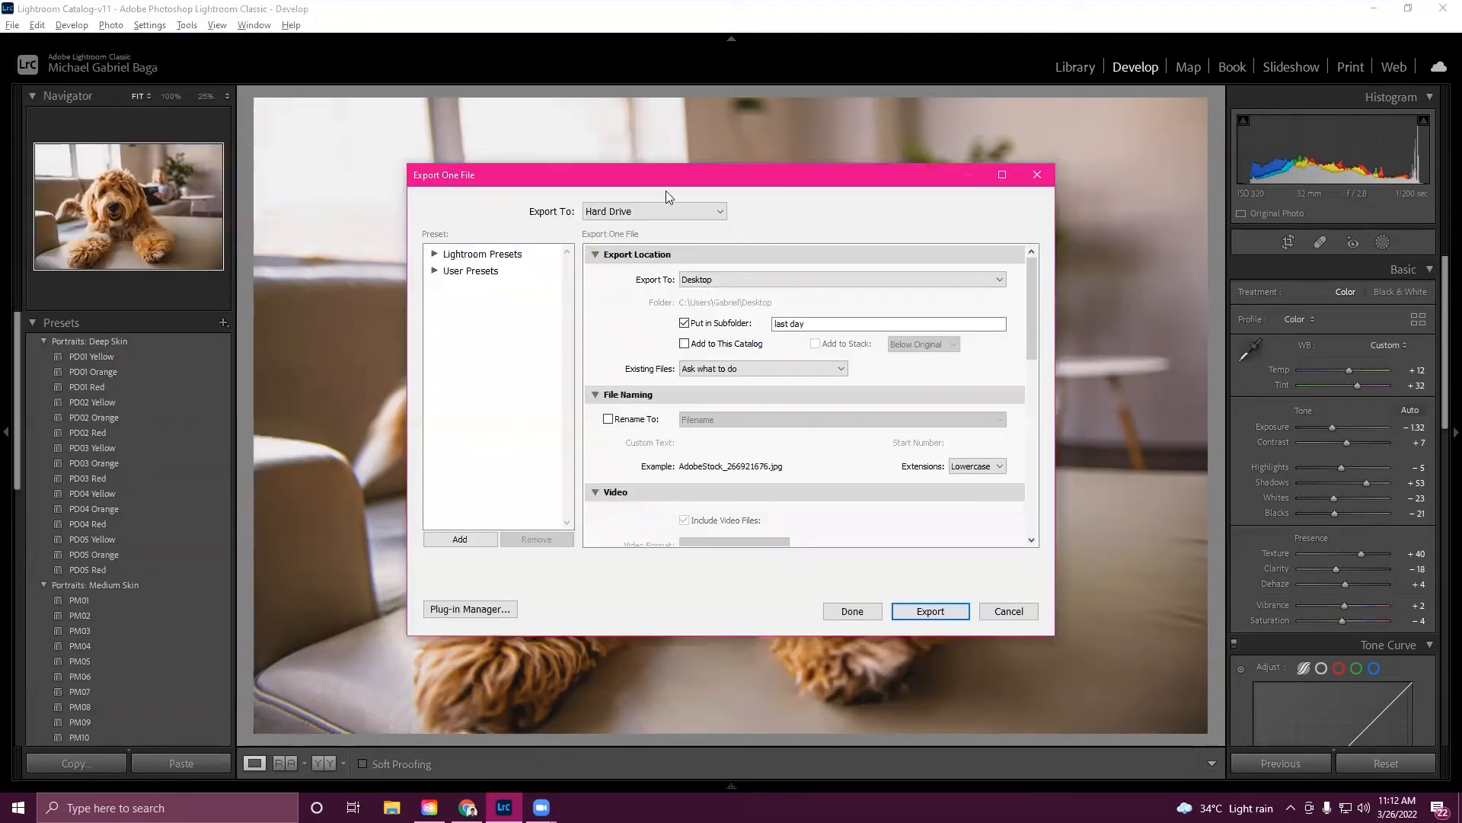
pyautogui.click(800, 280)
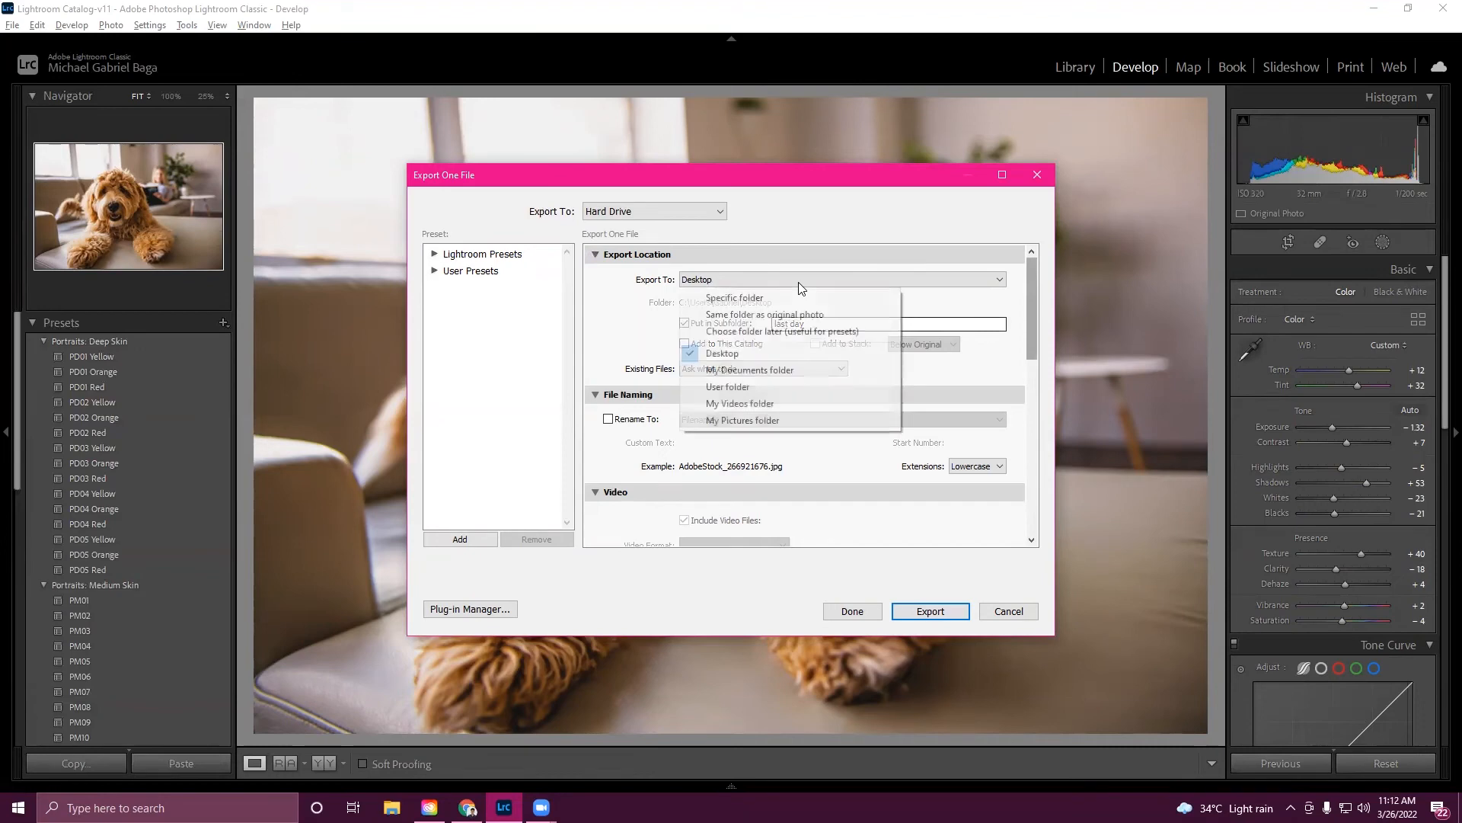
pyautogui.click(921, 329)
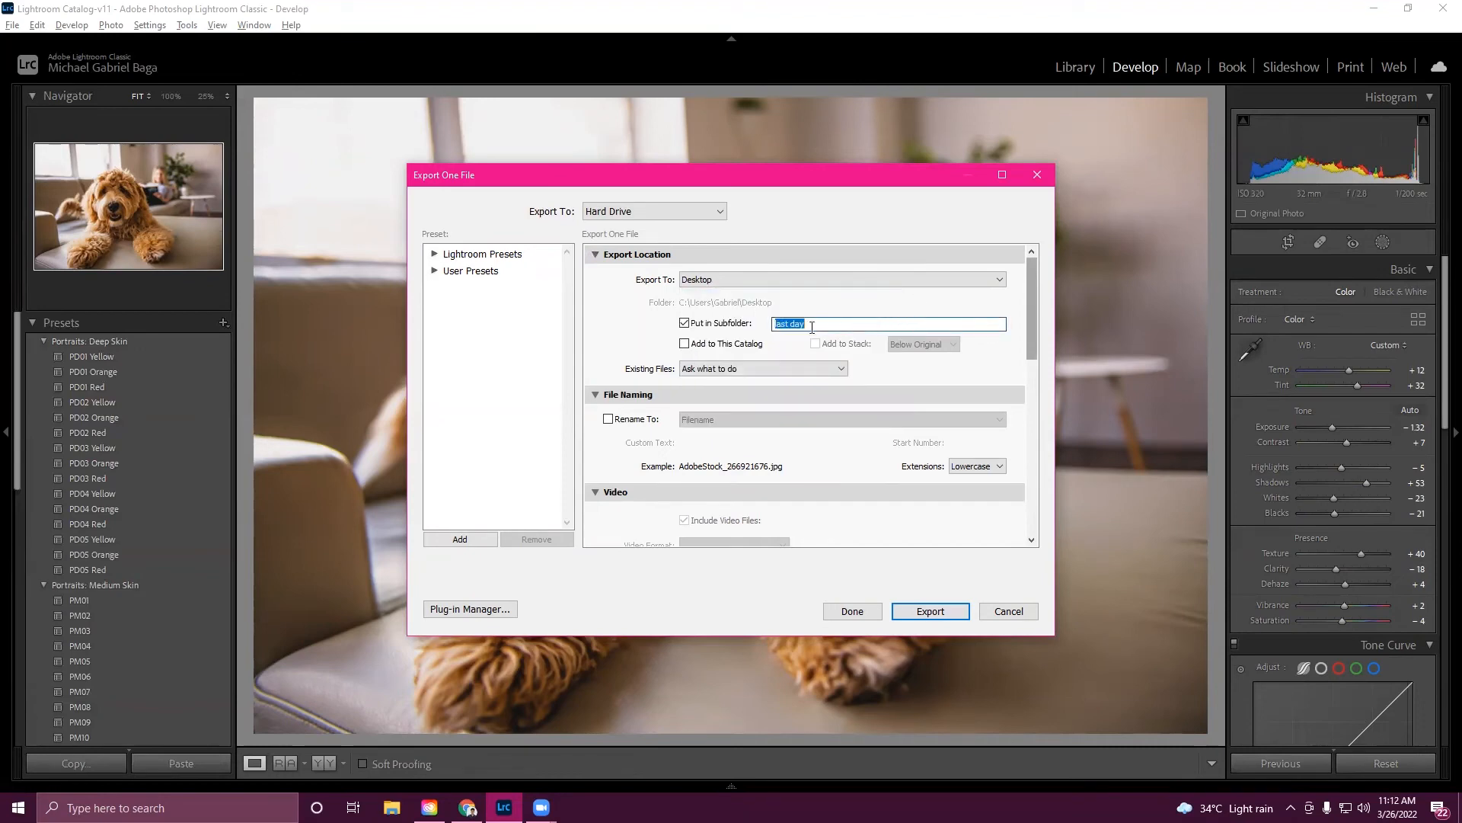
pyautogui.click(785, 326)
pyautogui.click(942, 608)
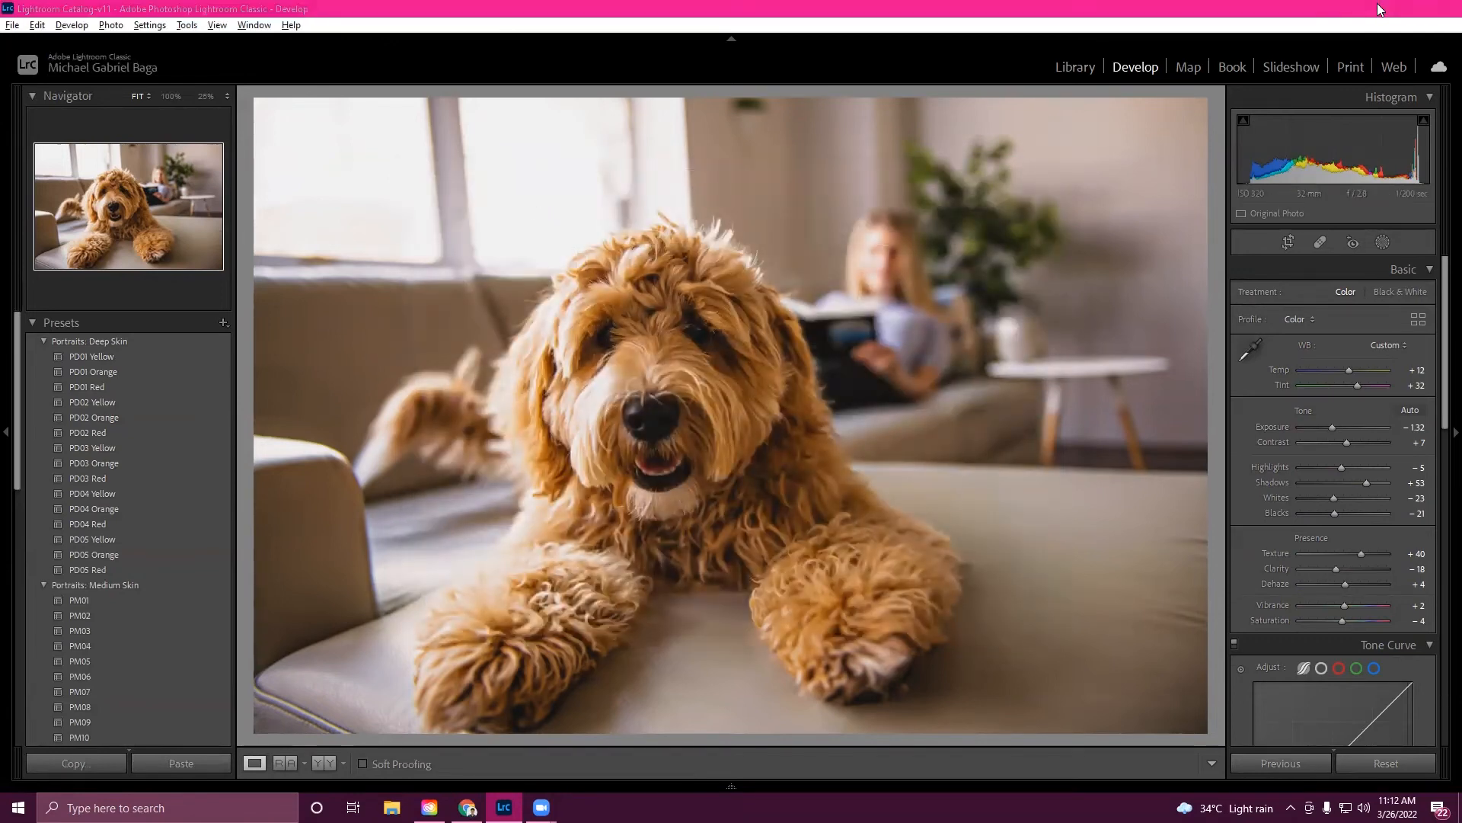
# - Open the "last day" folder on the Desktop and paste a copy of the original dog photo from New folder (2) into it
pyautogui.click(1374, 7)
pyautogui.click(1374, 7)
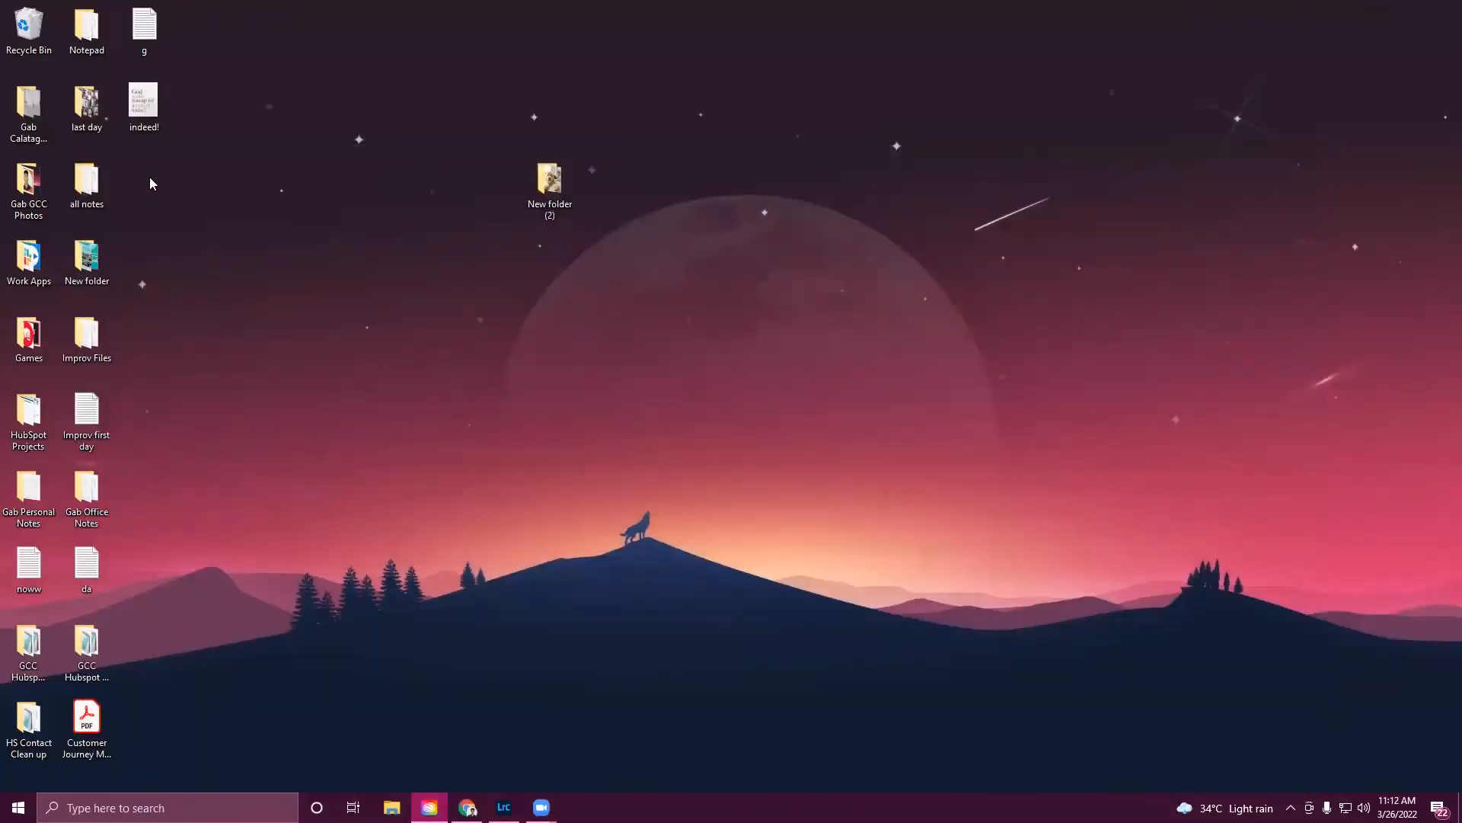
pyautogui.doubleClick(86, 102)
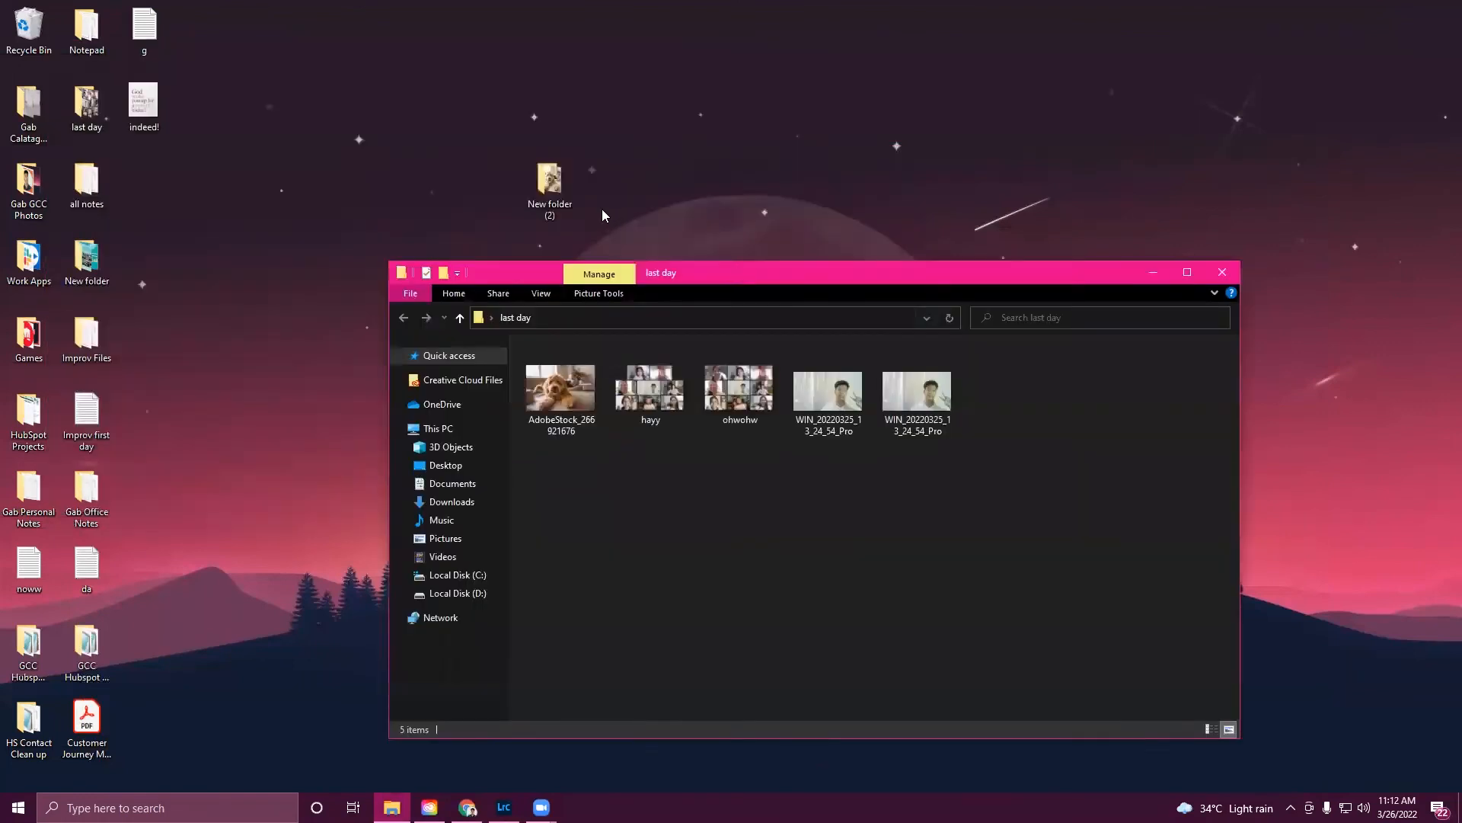
pyautogui.doubleClick(549, 183)
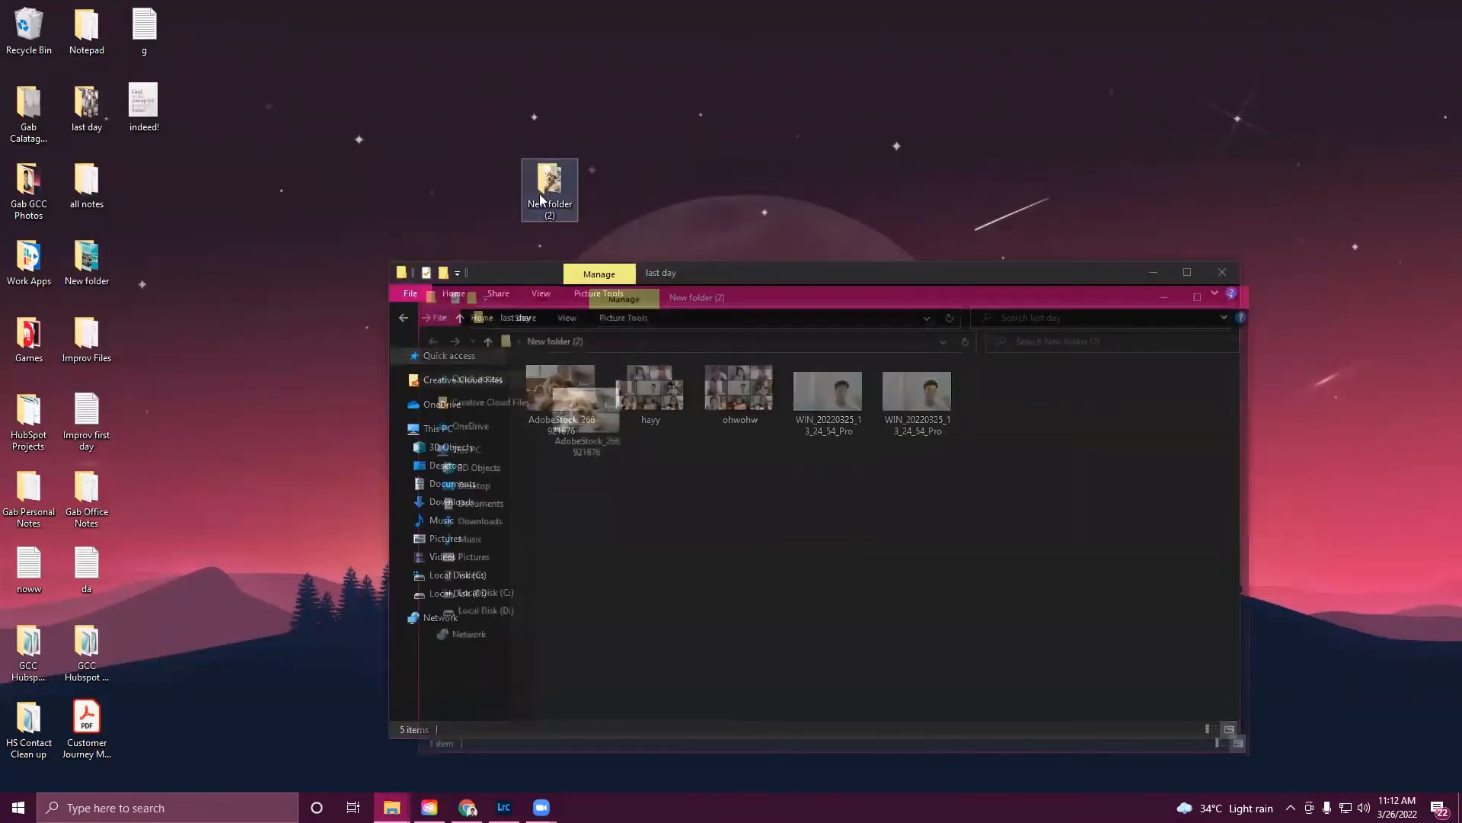
pyautogui.click(591, 442)
pyautogui.click(1242, 292)
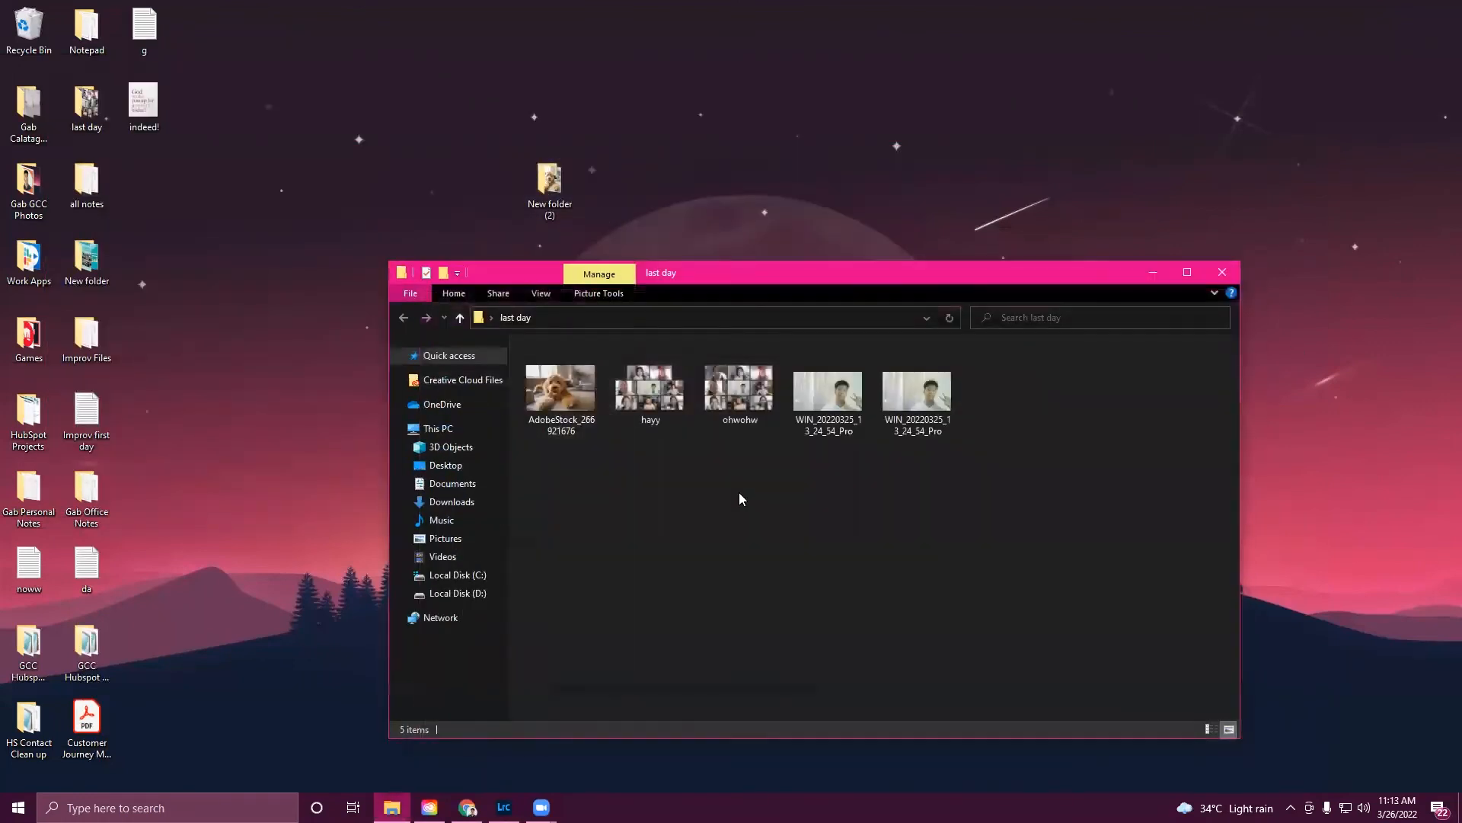
pyautogui.hotkey('ctrl', 'v')
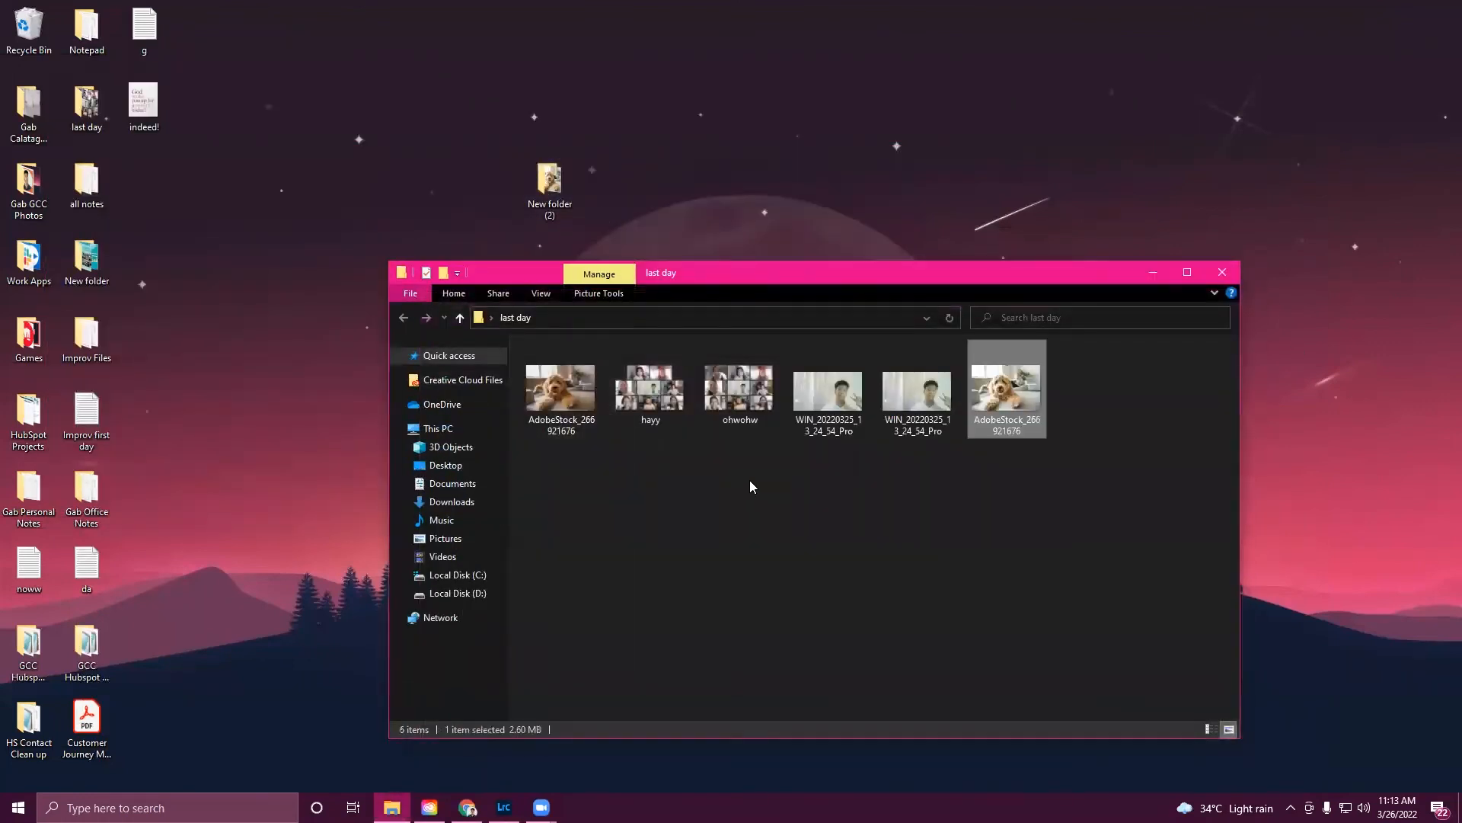
# - Open the photos in the image viewer, flip between the original and exported versions to compare them, and return to Lightroom
pyautogui.doubleClick(1007, 390)
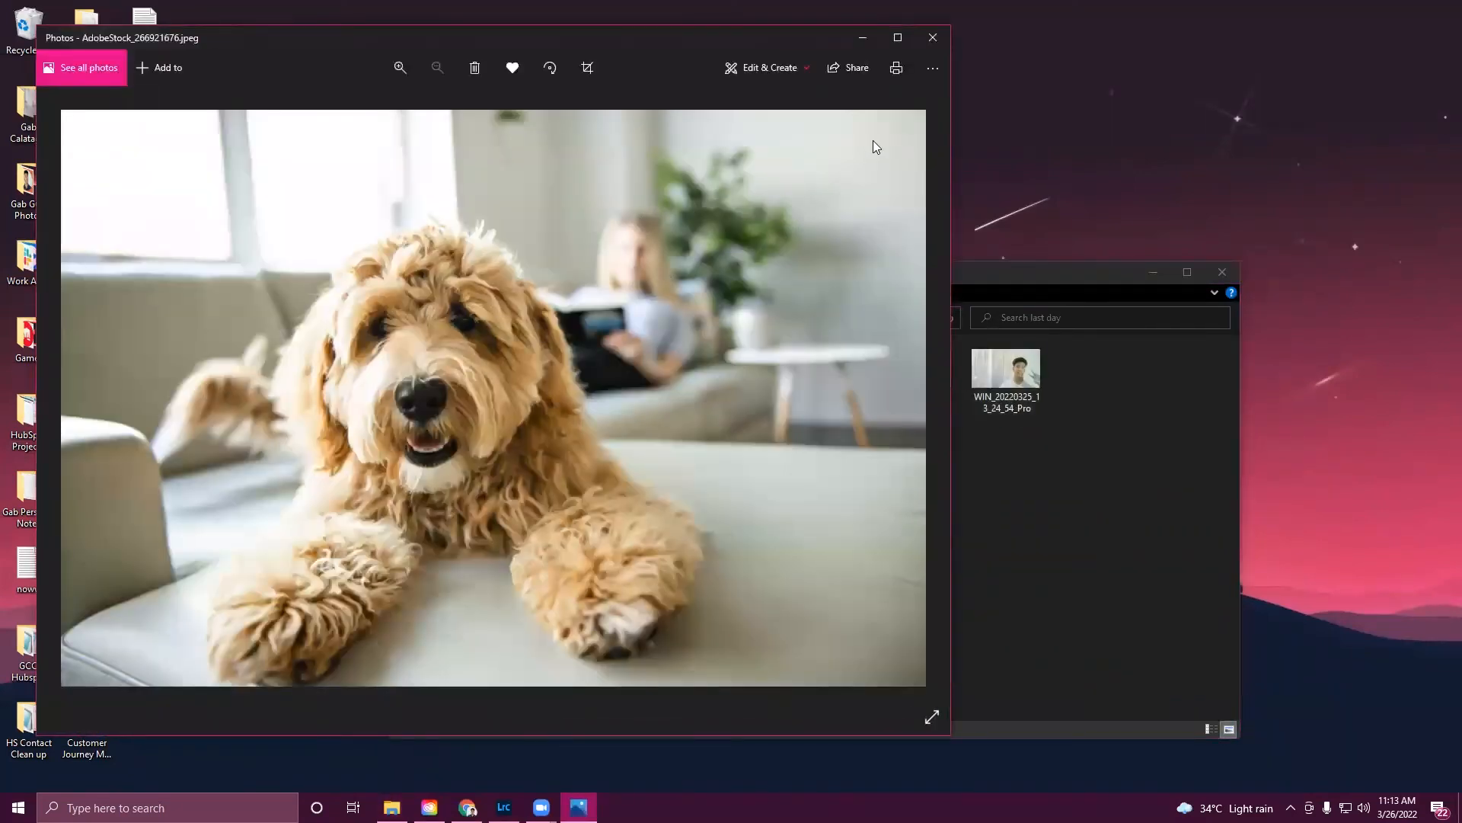
pyautogui.click(932, 37)
pyautogui.press('Right')
pyautogui.press('Left')
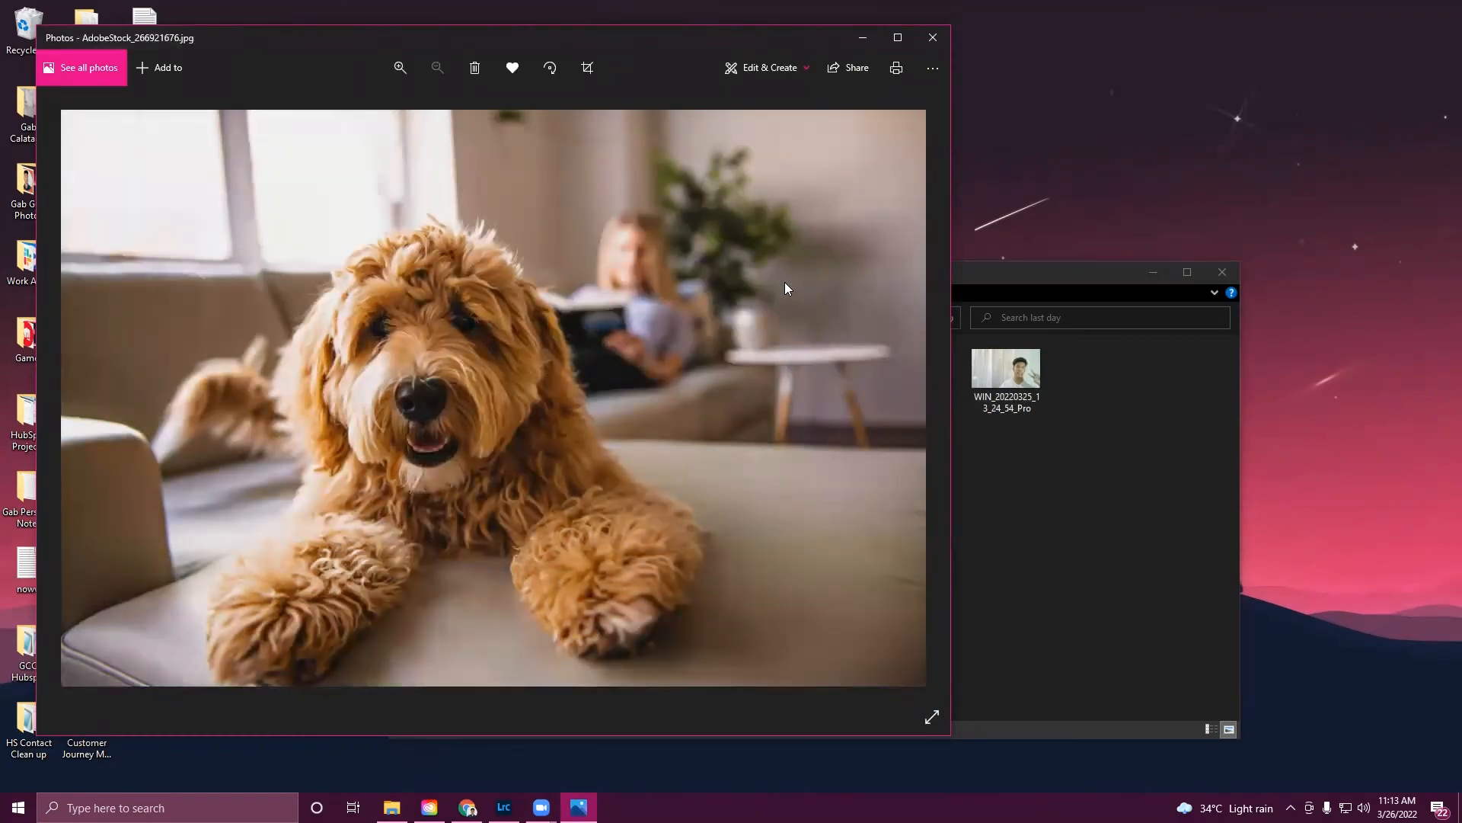
pyautogui.press('Right')
pyautogui.press('Left')
pyautogui.click(503, 807)
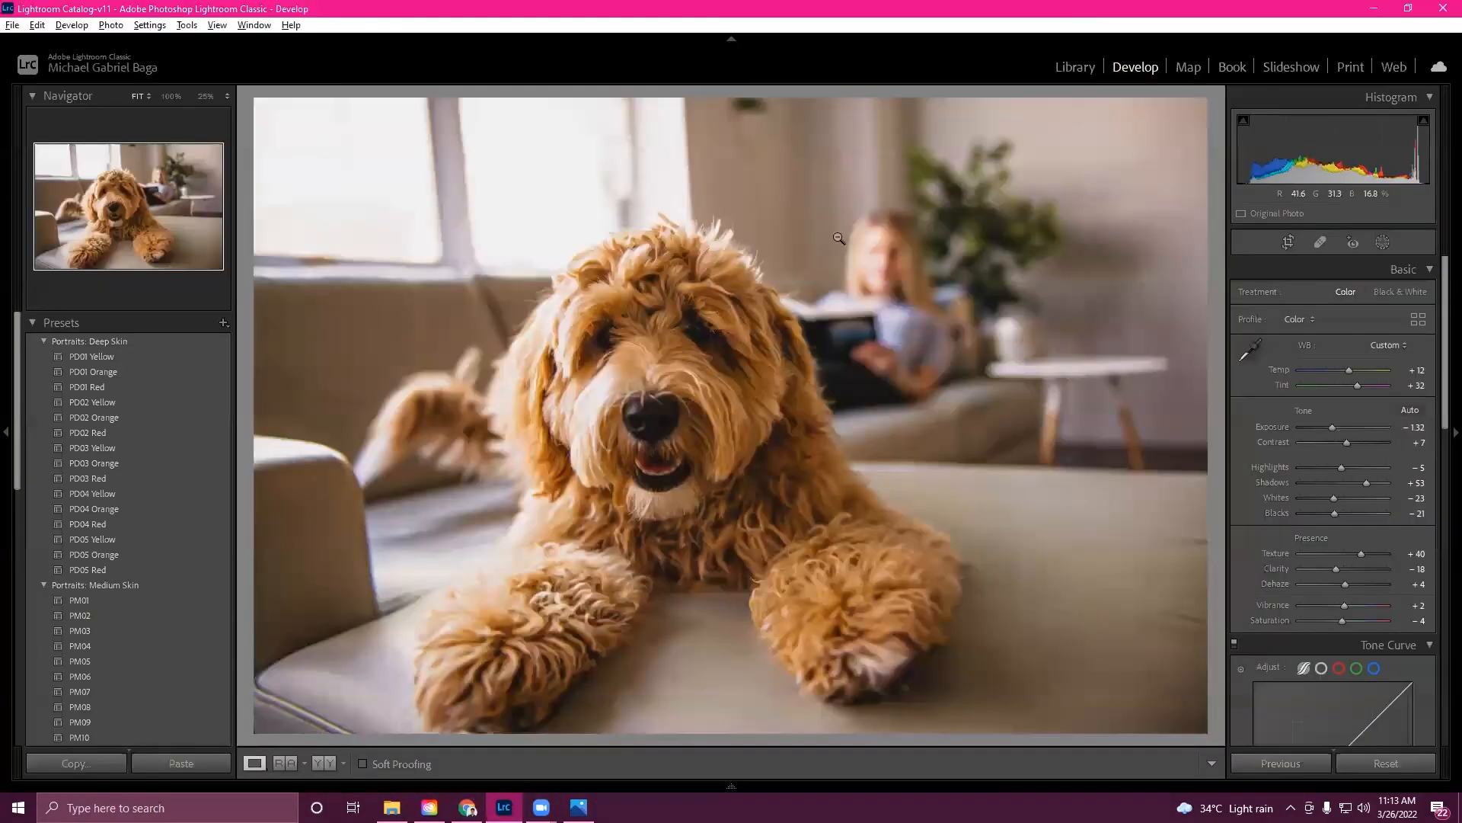